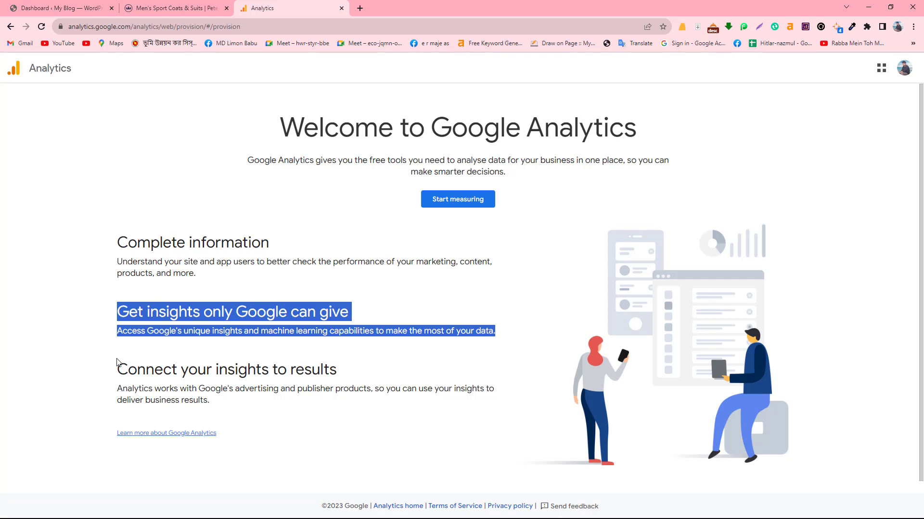
- Start measuring, enter the account name with a corrected surname, and continue with default data sharing
drag(117, 362, 266, 409)
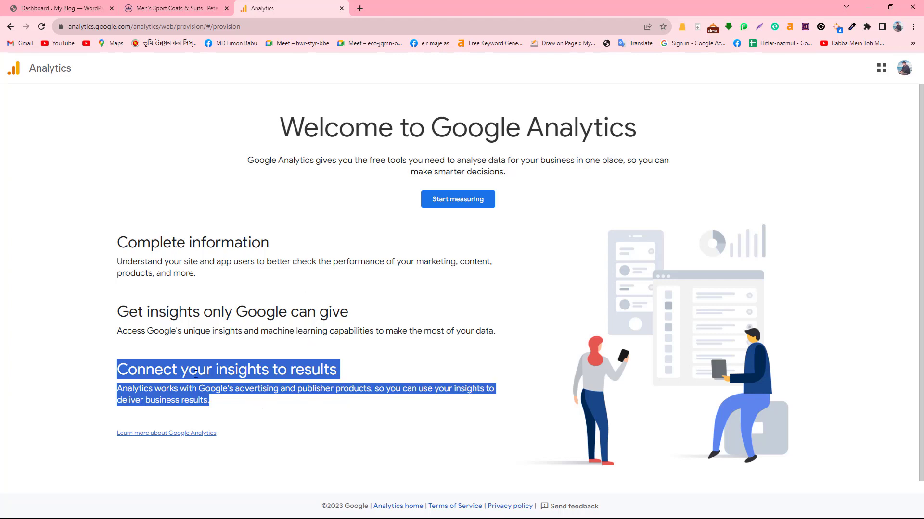
click(323, 230)
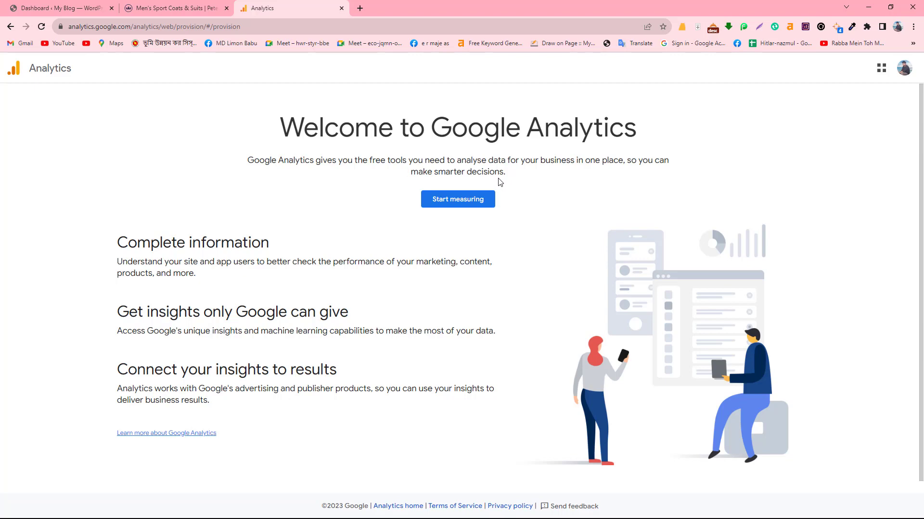
click(459, 205)
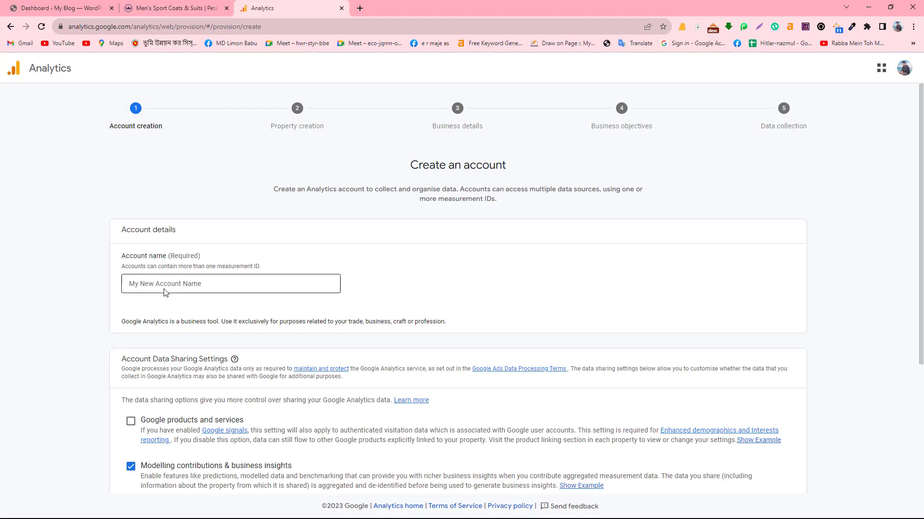
click(168, 286)
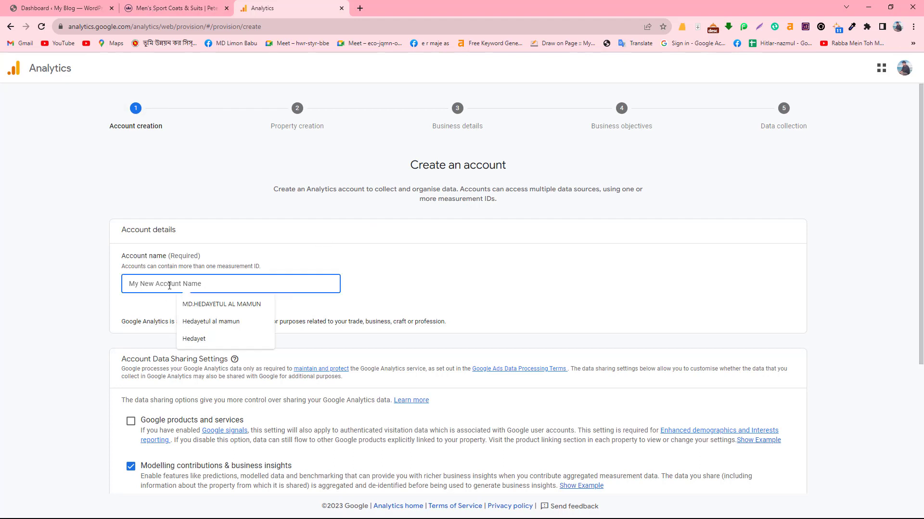
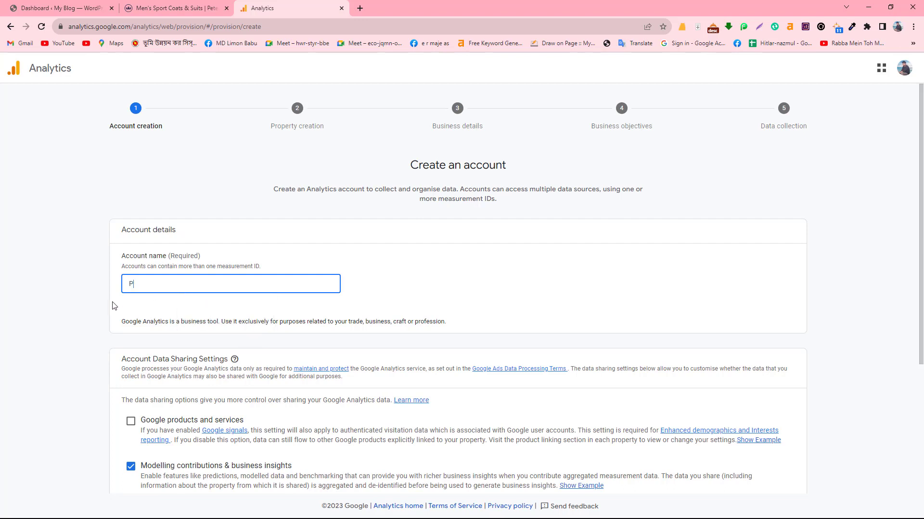
double_click(236, 282)
text(MILLAR)
scroll(226, 391, down, 4)
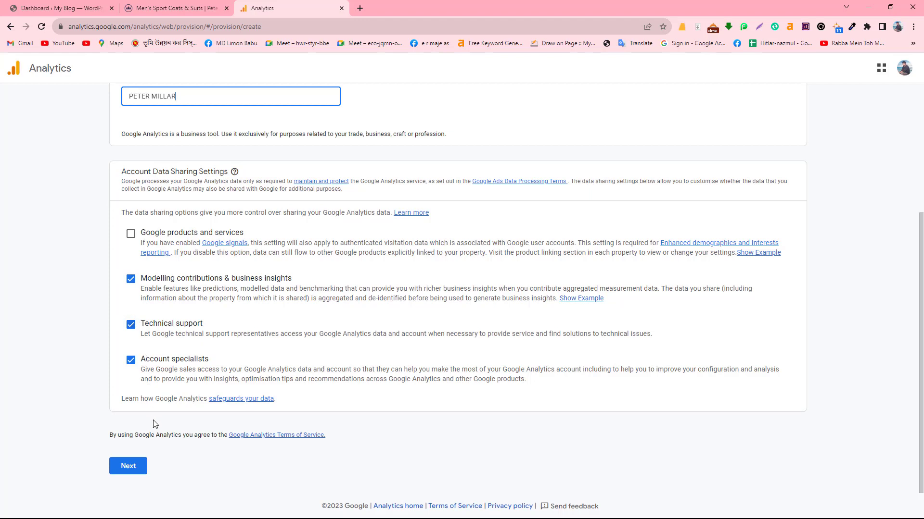
click(135, 471)
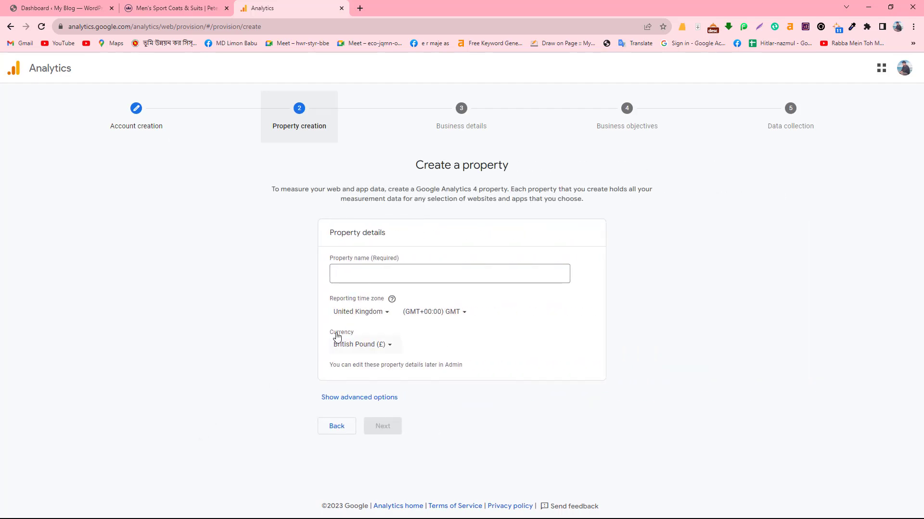
- Enter the property name
click(364, 276)
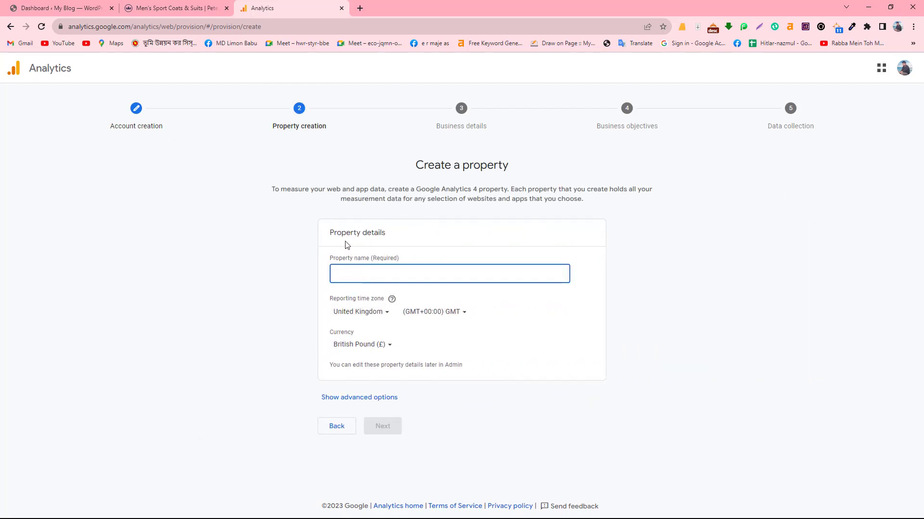
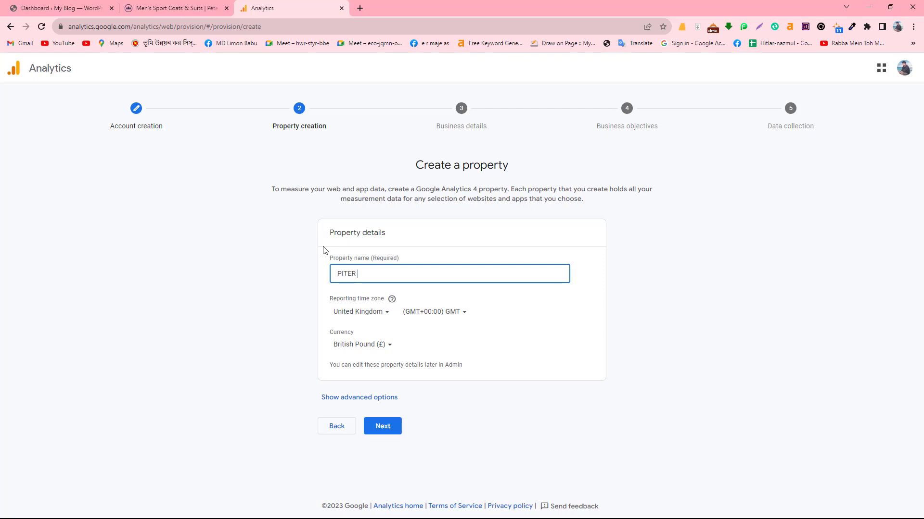
- Set the reporting country to United States and currency to US Dollar ($), then continue
click(374, 316)
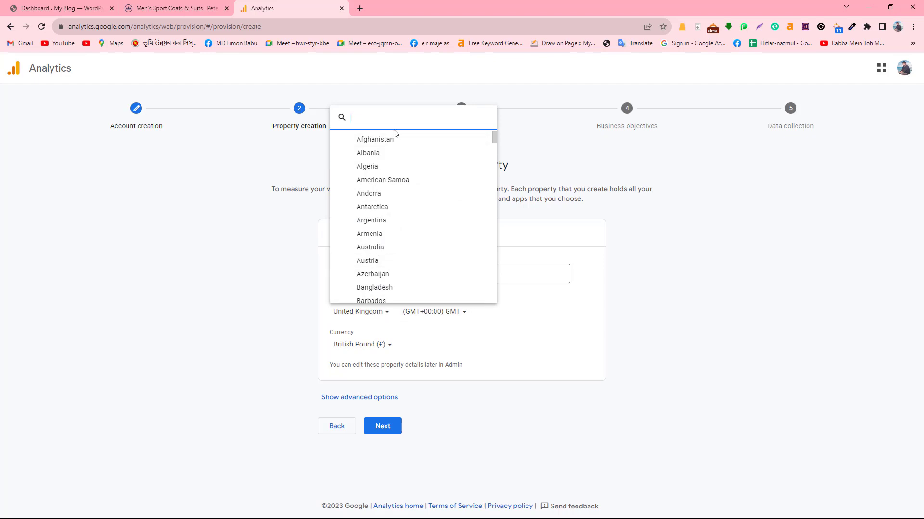
text(US)
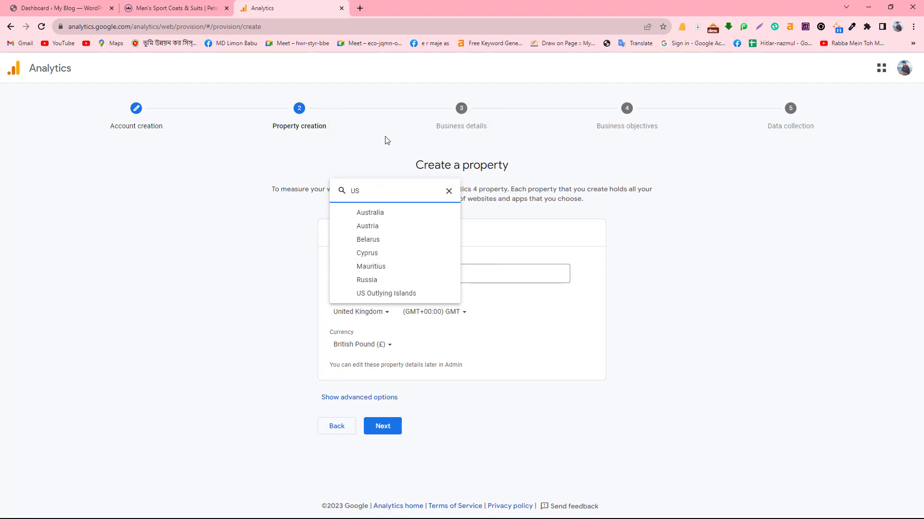
text(A)
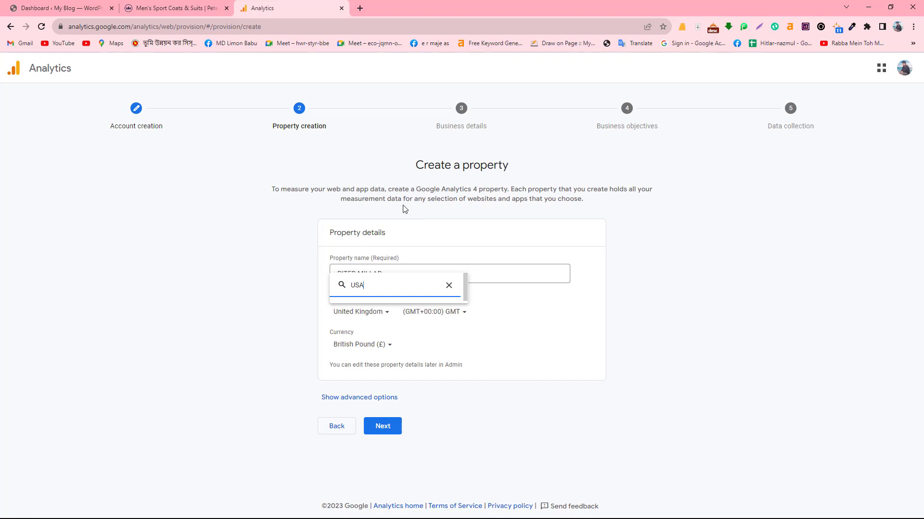
key(BackSpace)
text(N)
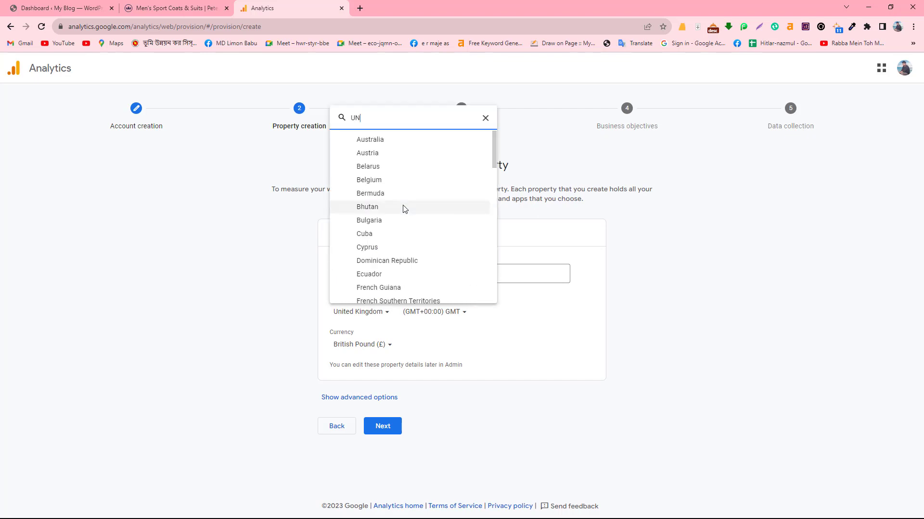
text(I)
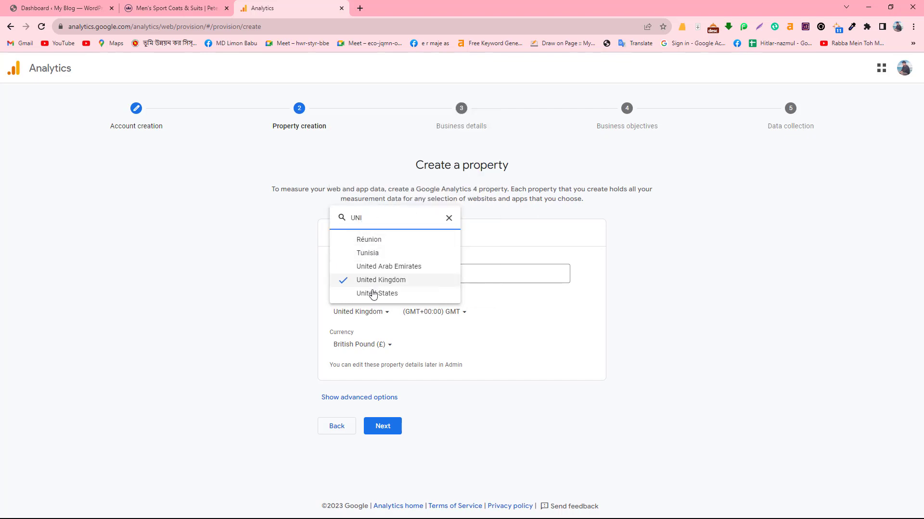
click(373, 294)
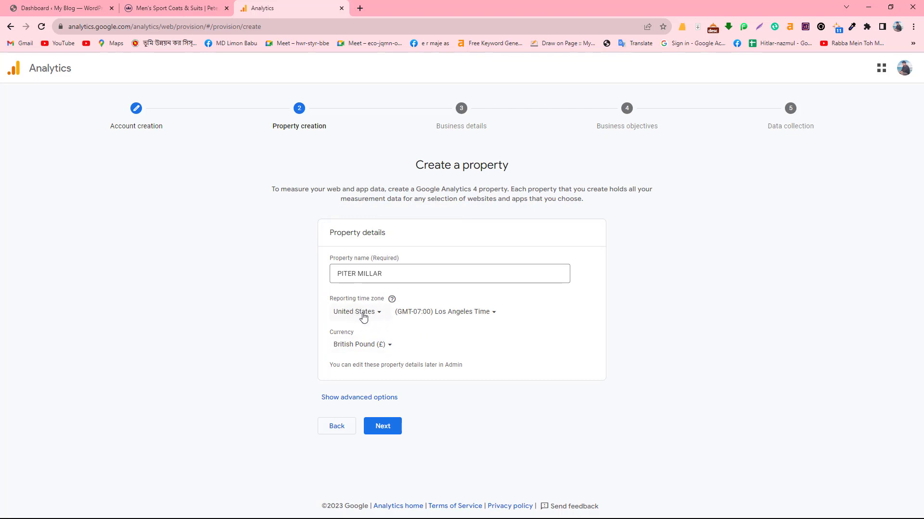
click(365, 346)
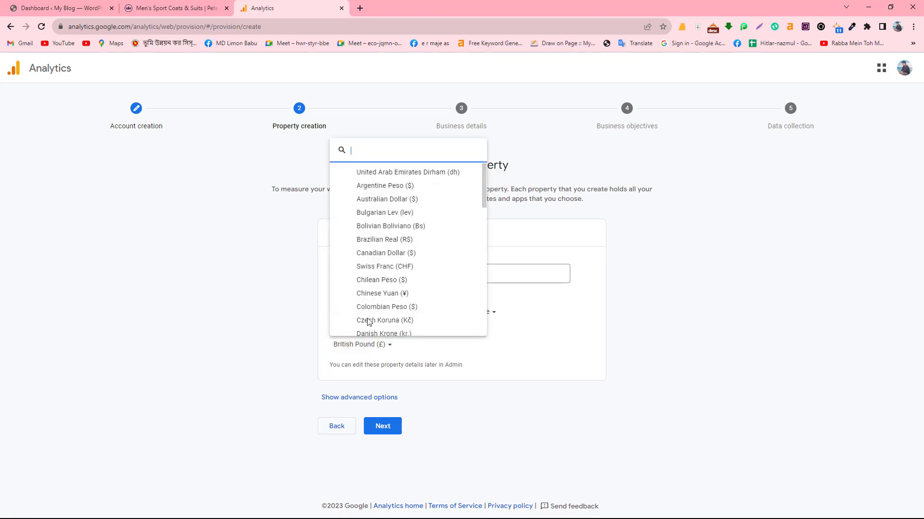
text(US)
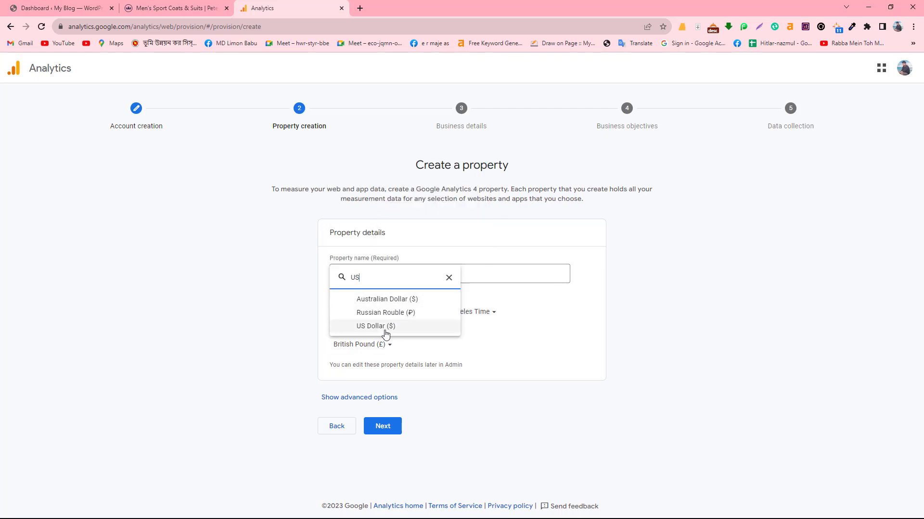
click(385, 331)
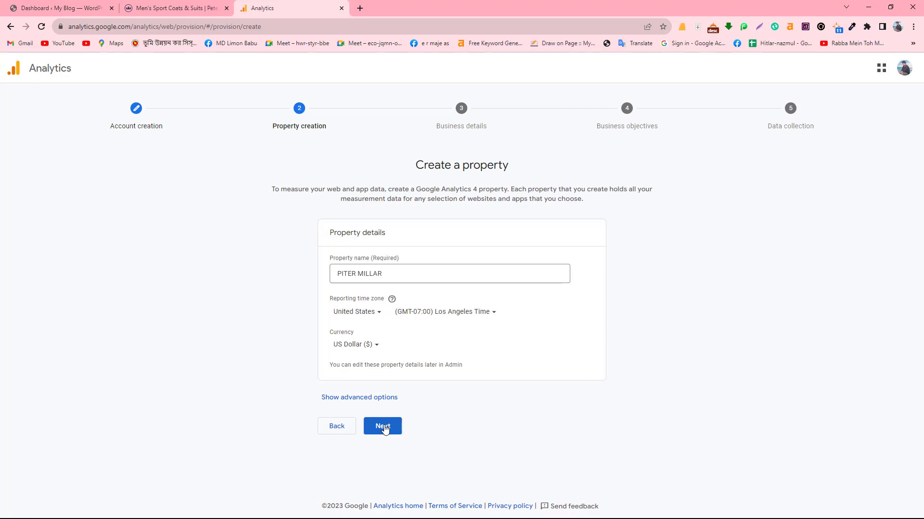
click(384, 427)
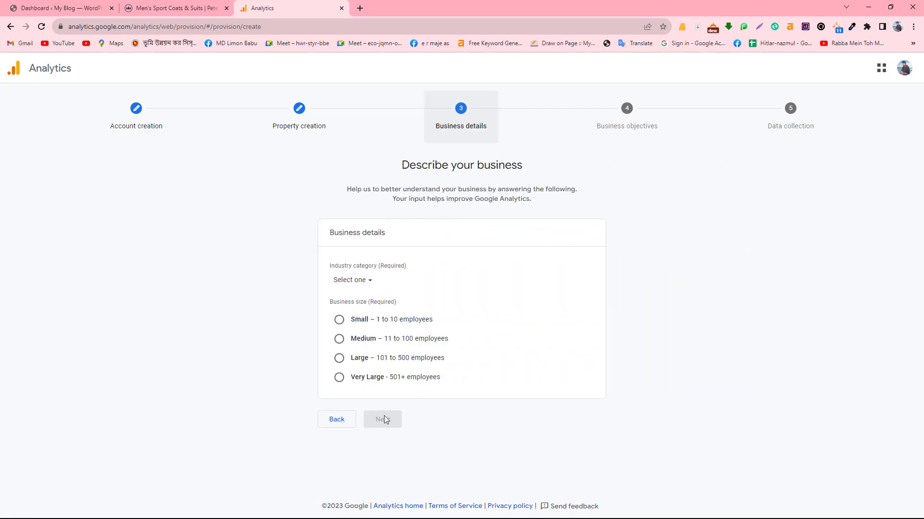
- Choose Business & industrial as the industry and Medium as the business size, then continue
drag(388, 165, 559, 204)
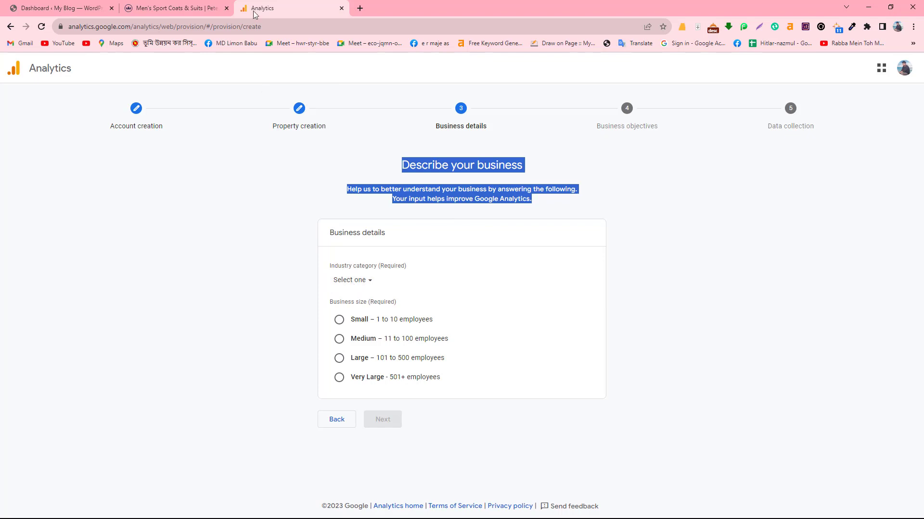
click(202, 8)
click(297, 7)
click(363, 283)
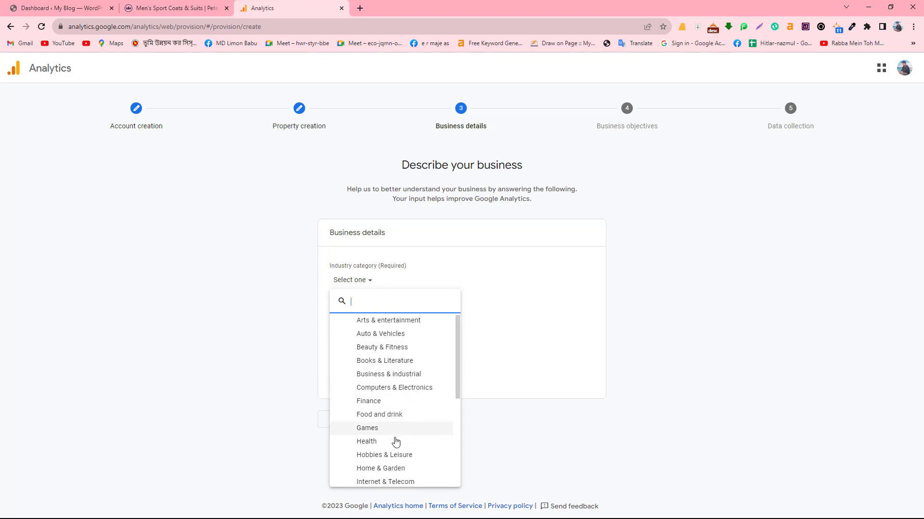
scroll(394, 439, down, 1)
scroll(411, 447, down, 1)
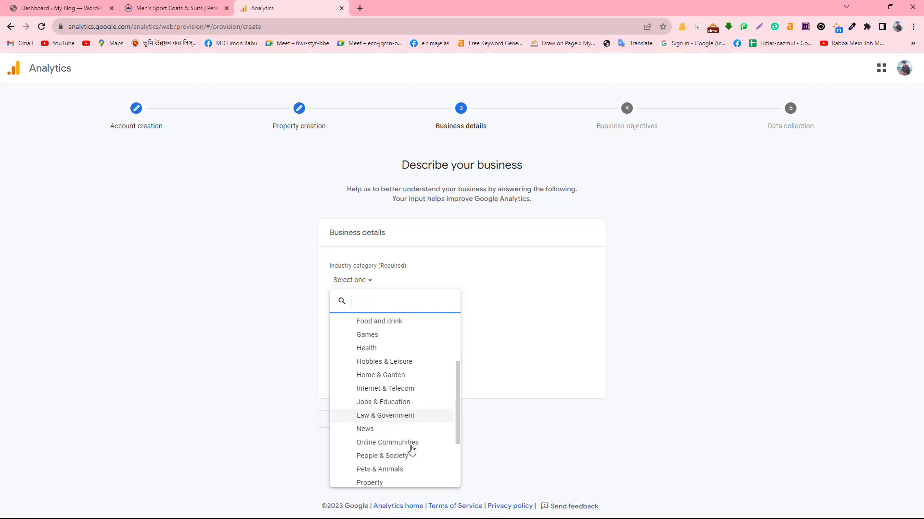
scroll(412, 449, down, 1)
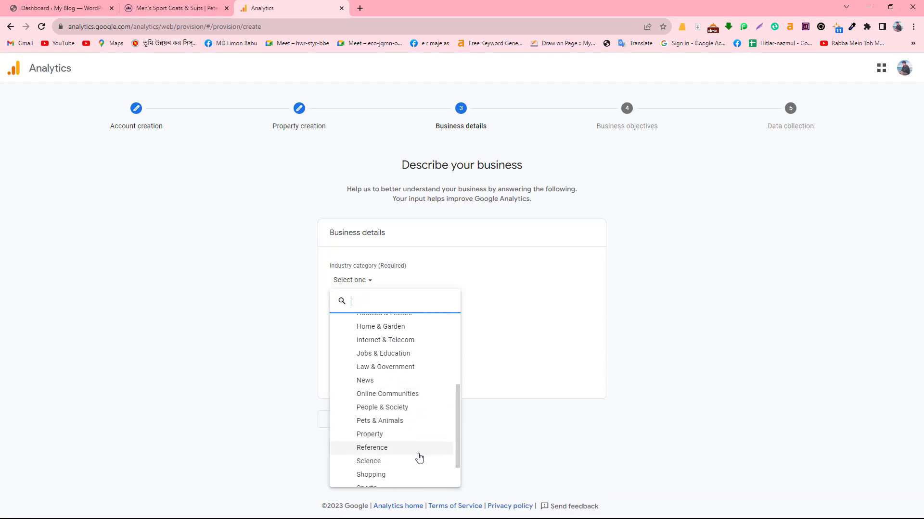
scroll(417, 455, down, 1)
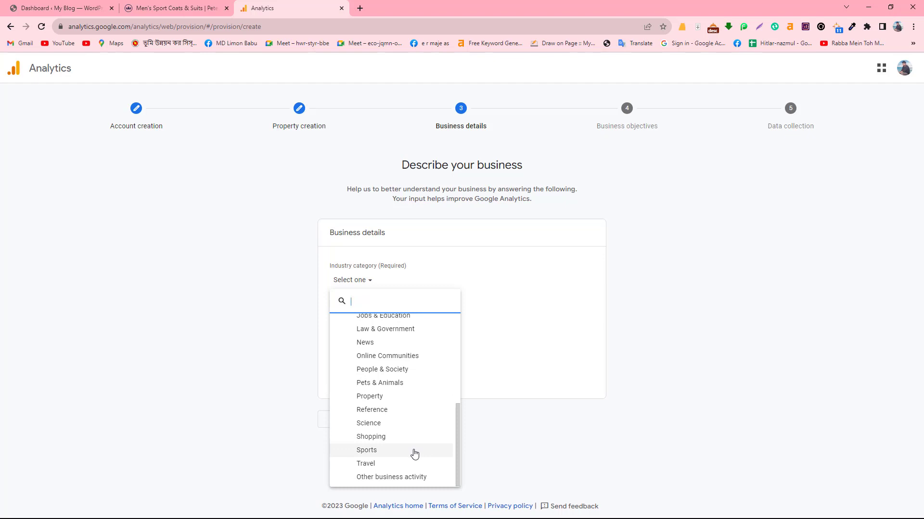
scroll(416, 439, up, 4)
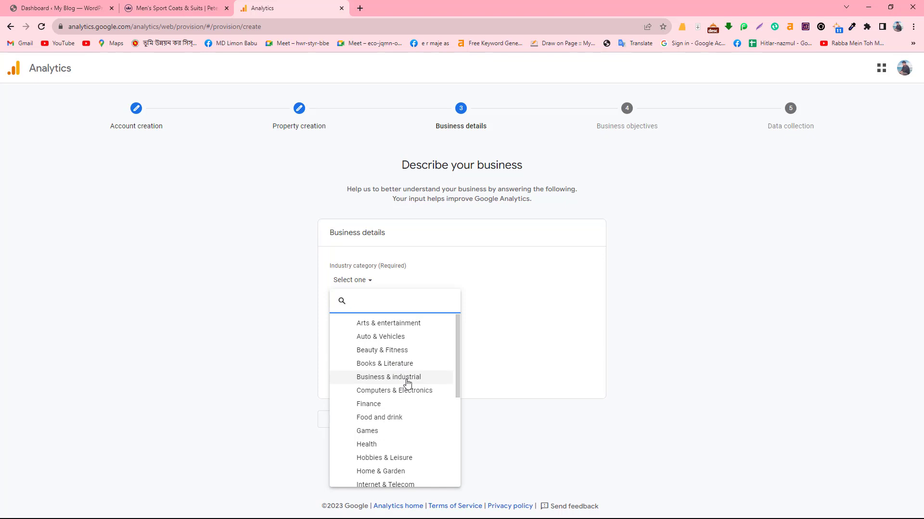
click(407, 378)
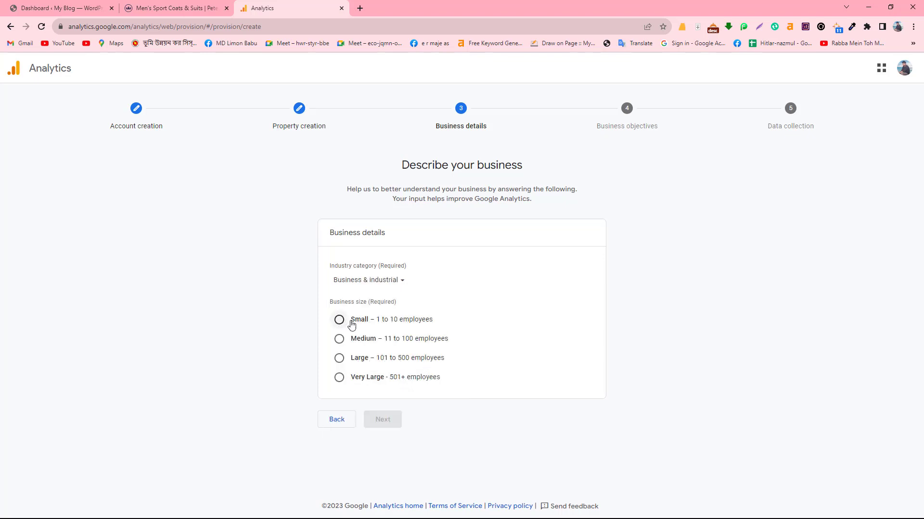
click(339, 338)
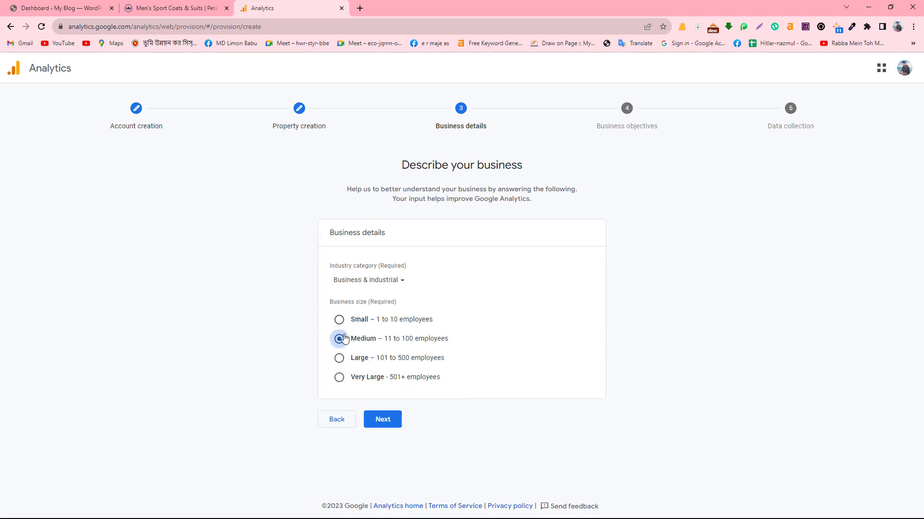
click(379, 419)
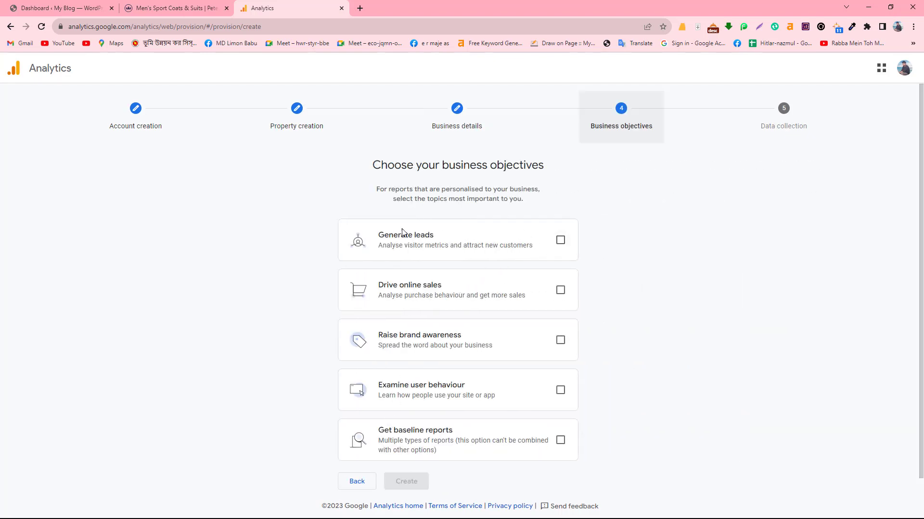
- Tick the four objectives, then toggle Get baseline reports on and off again
drag(376, 236, 538, 254)
click(558, 240)
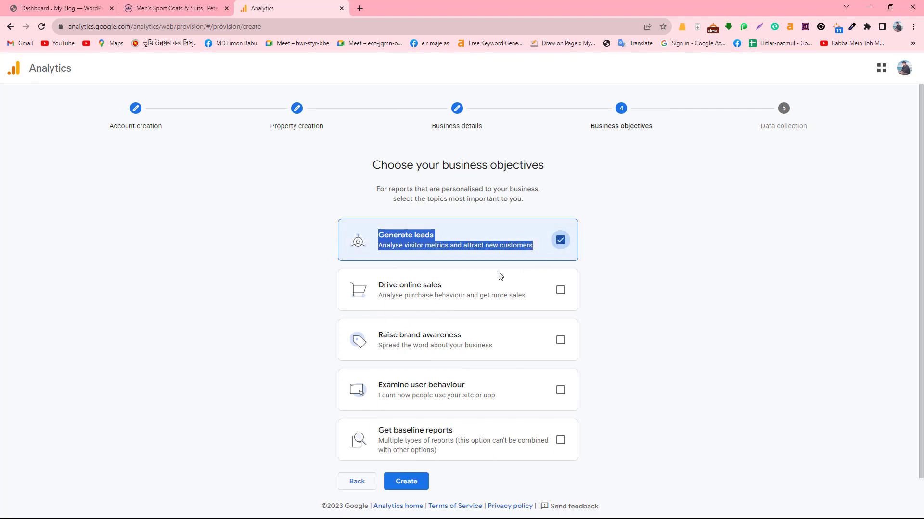
drag(378, 284, 524, 299)
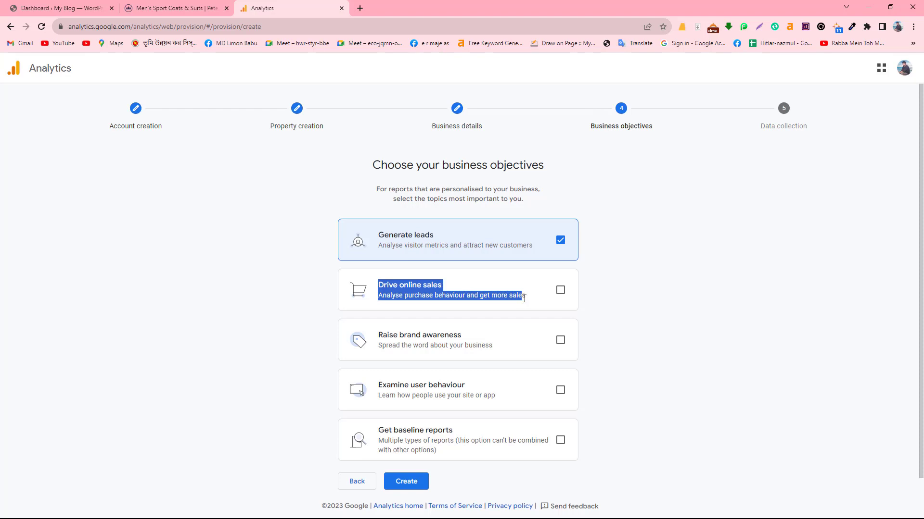
click(558, 292)
drag(389, 335, 481, 347)
click(560, 341)
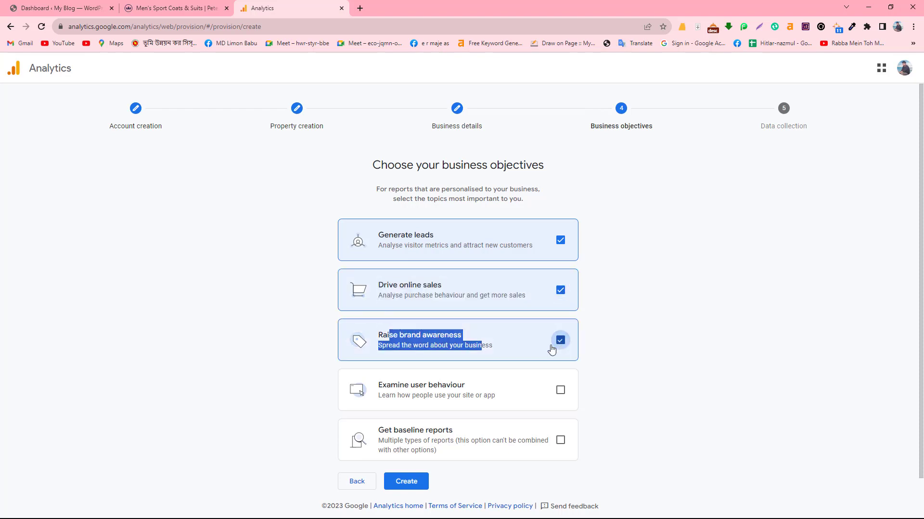
drag(385, 376, 515, 398)
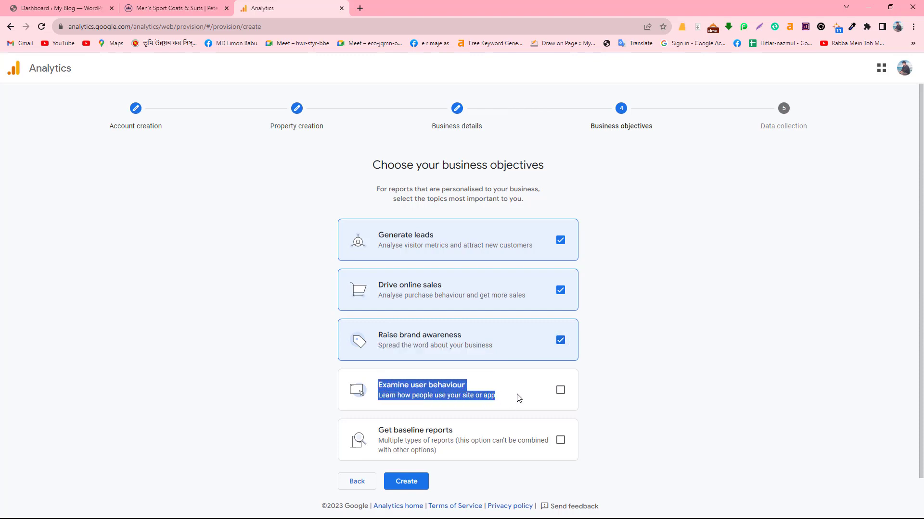
click(560, 390)
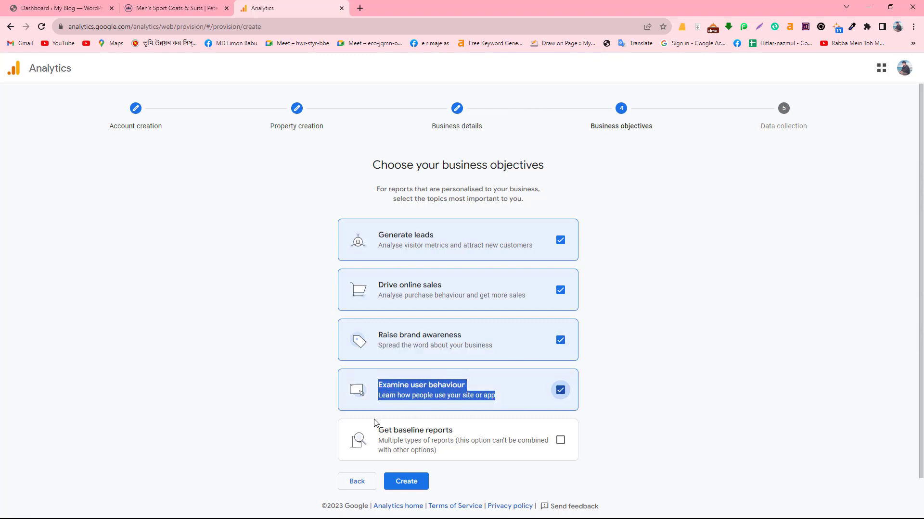
drag(380, 424, 513, 450)
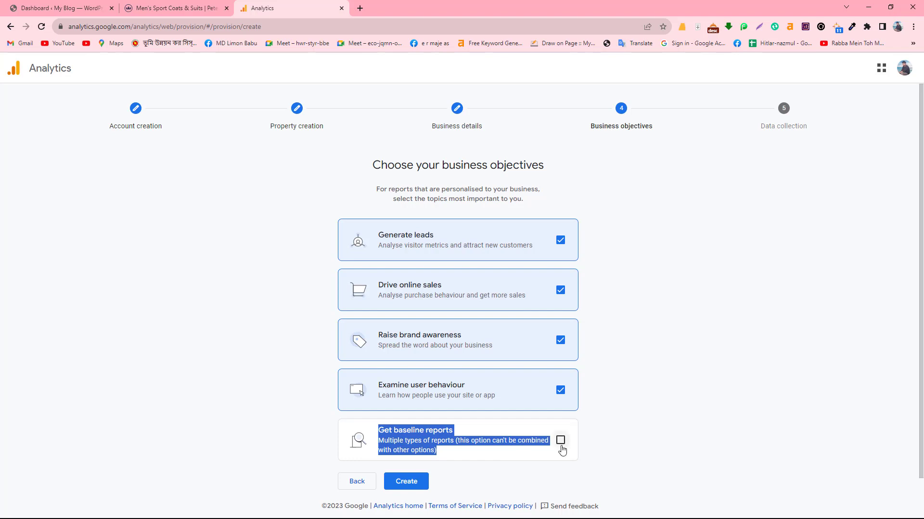
click(561, 440)
click(561, 440)
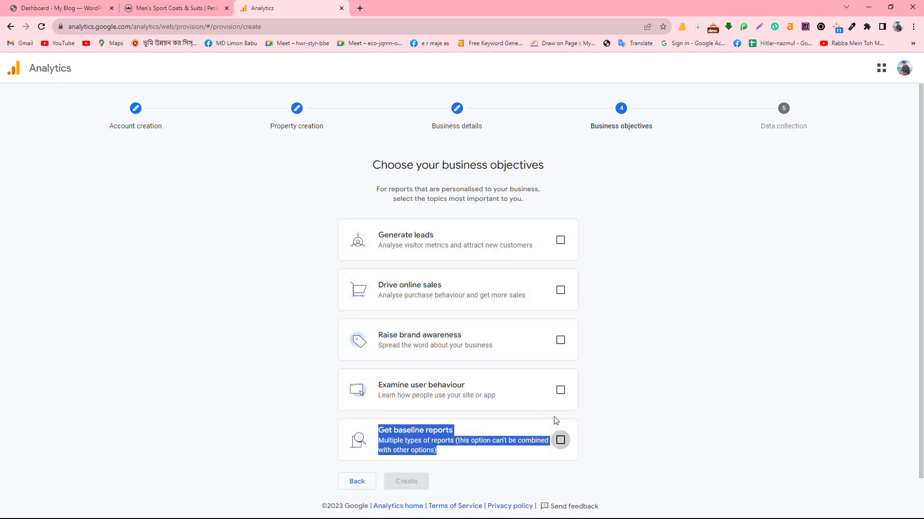
- Re-tick Generate leads, Drive online sales, Raise brand awareness and Examine user behaviour, then create
click(603, 417)
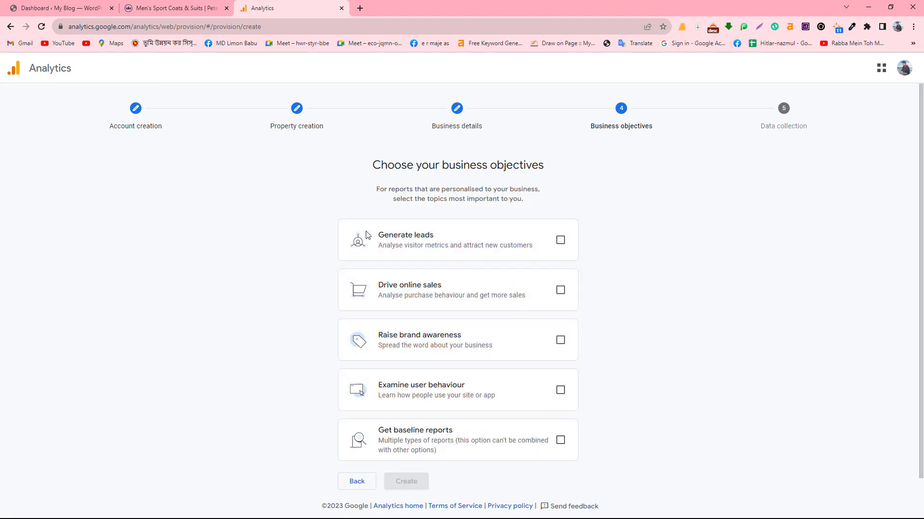
click(560, 241)
click(561, 290)
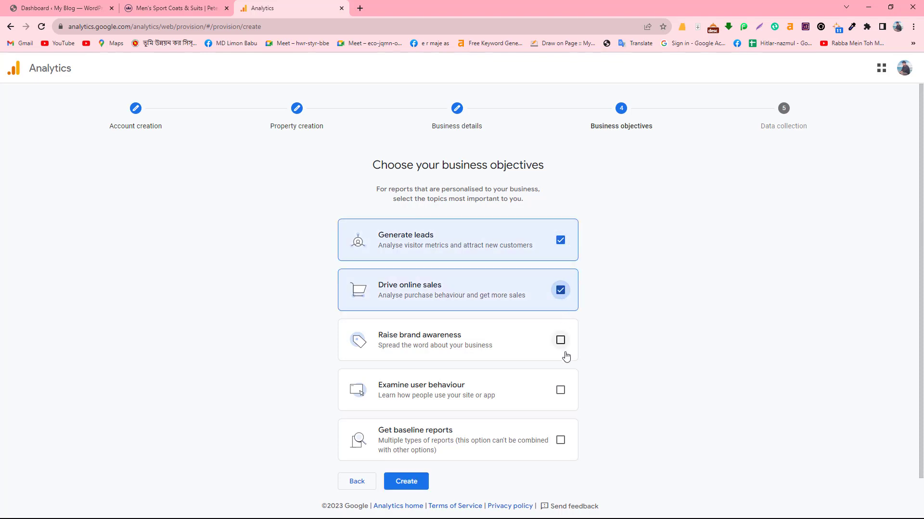
click(560, 340)
click(561, 390)
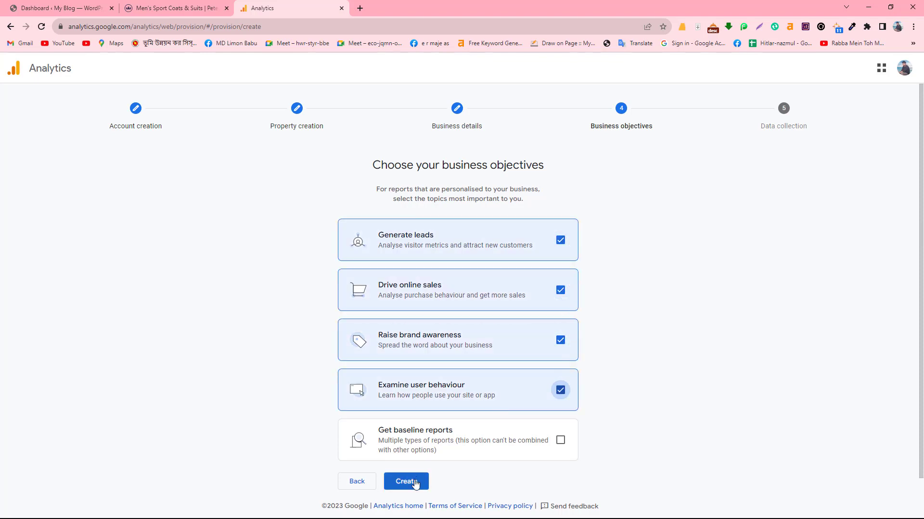
click(416, 483)
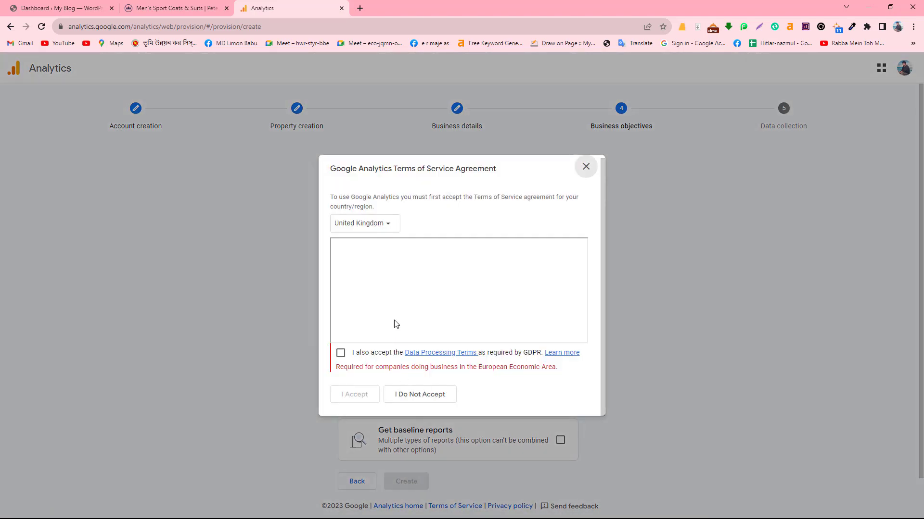
- Accept the Terms of Service for United States, including the GDPR data processing terms
click(380, 224)
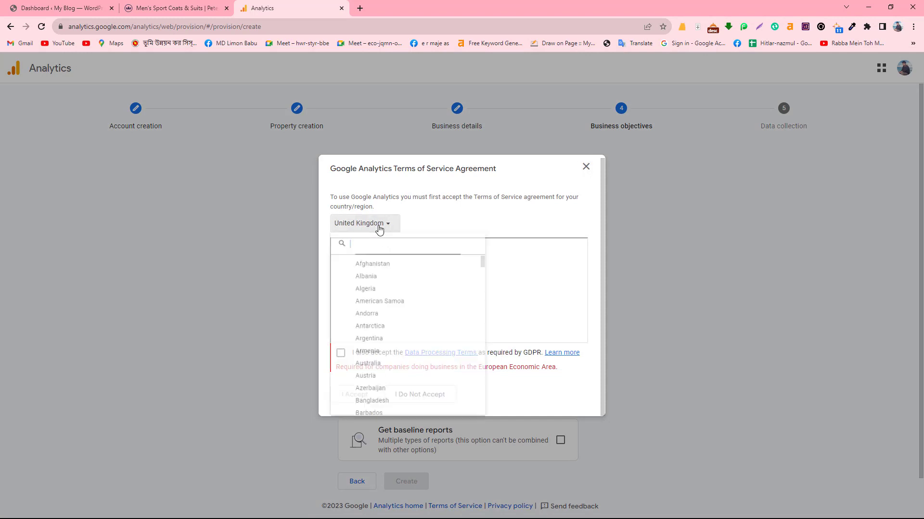
text(UNIK)
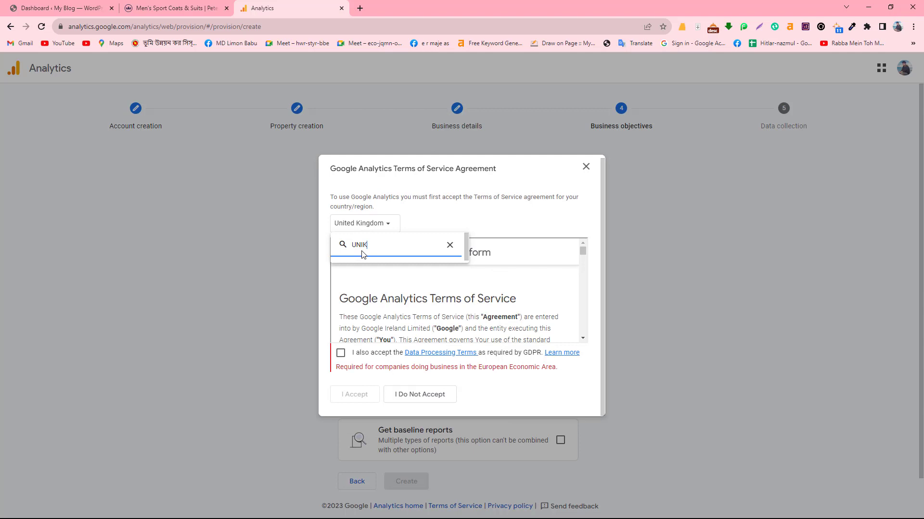
key(BackSpace)
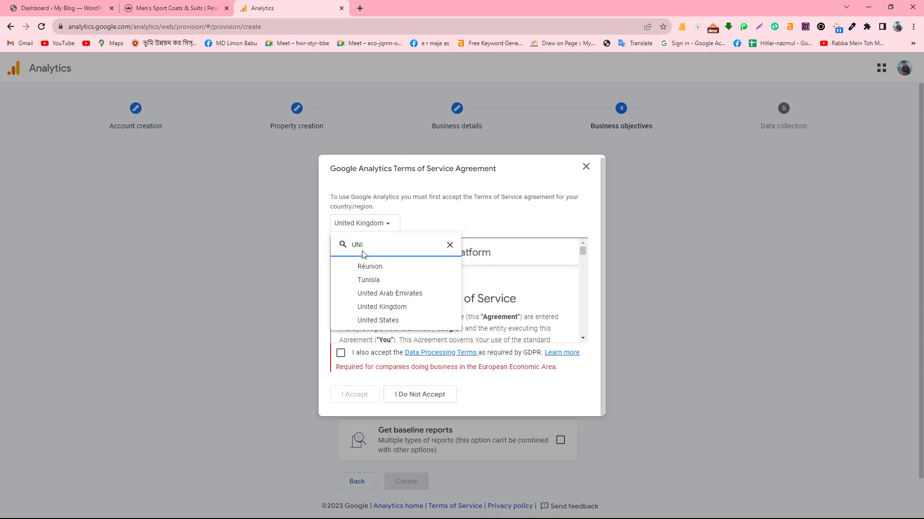
click(387, 320)
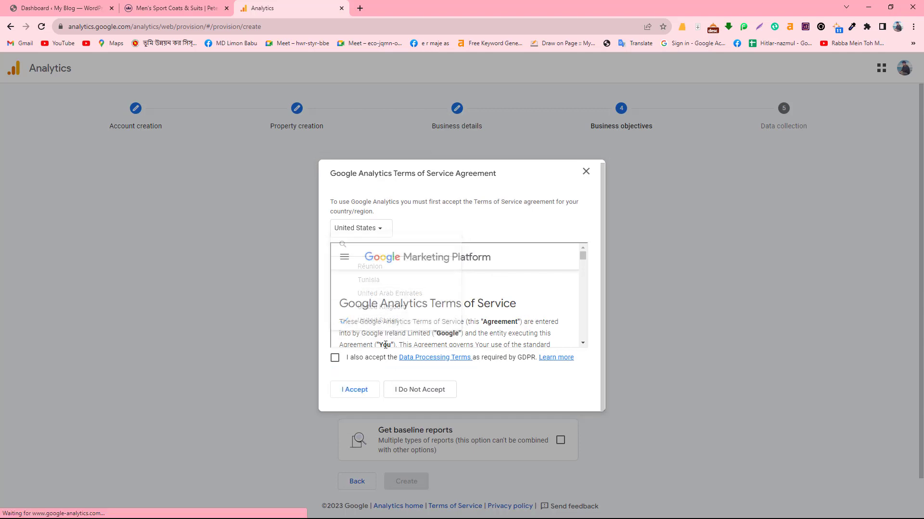
click(335, 357)
click(350, 391)
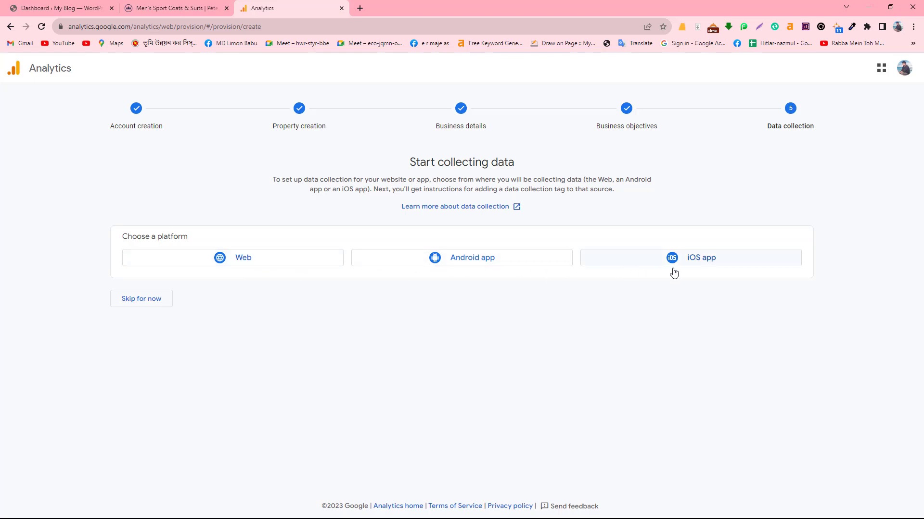
- Choose Web as the platform to bring up the Set up data stream form
click(226, 265)
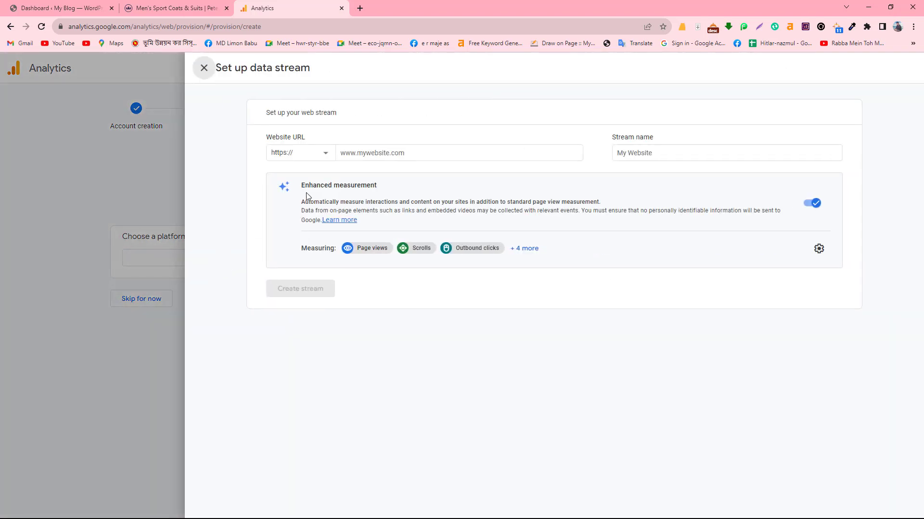
click(401, 153)
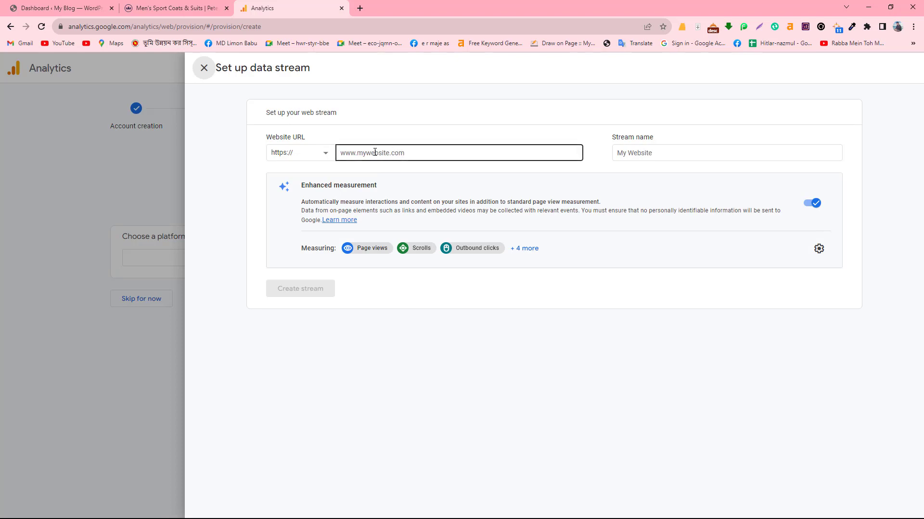
click(215, 99)
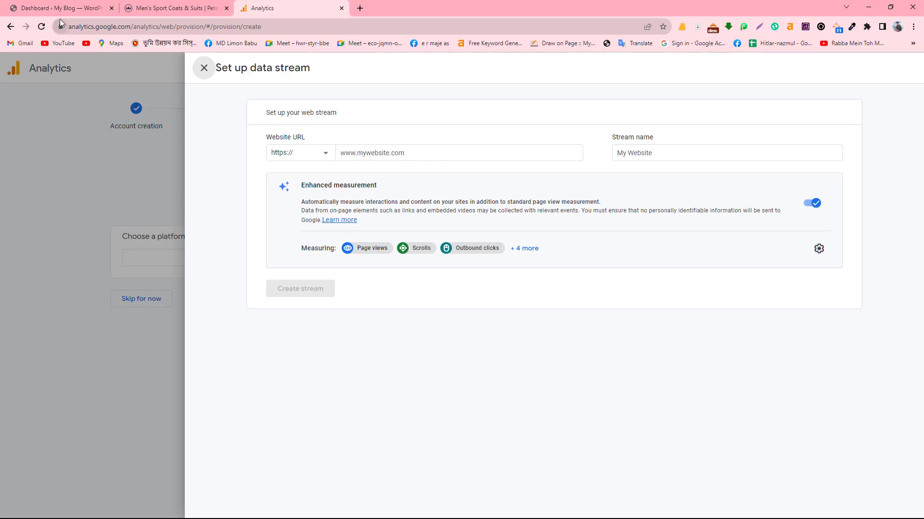
click(28, 5)
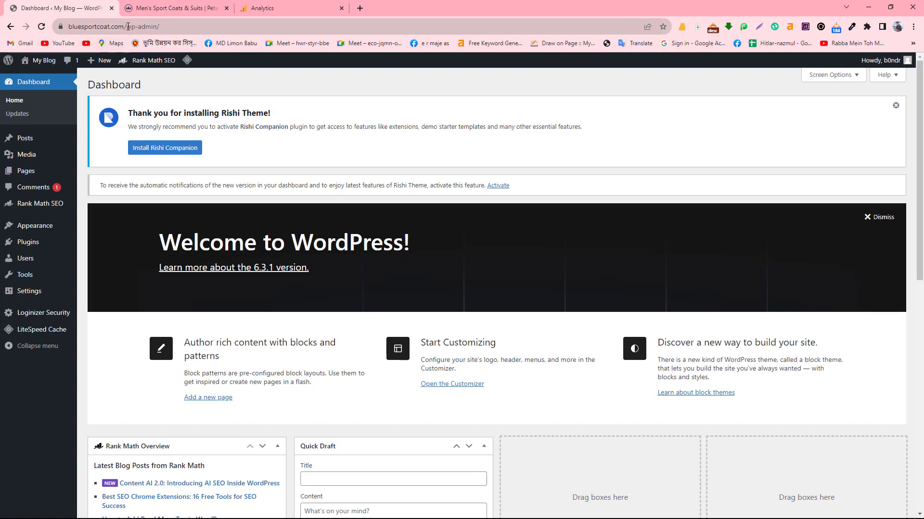
drag(127, 27, 56, 22)
key(ctrl+c)
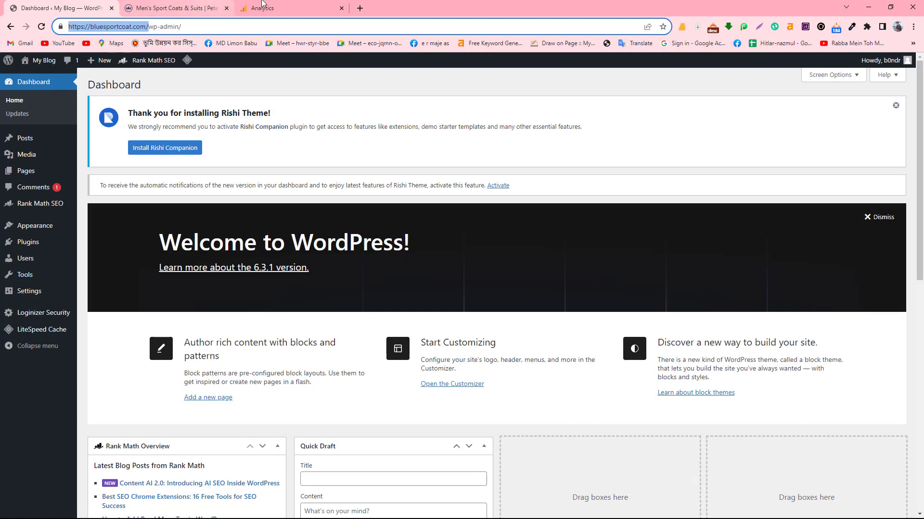
click(276, 6)
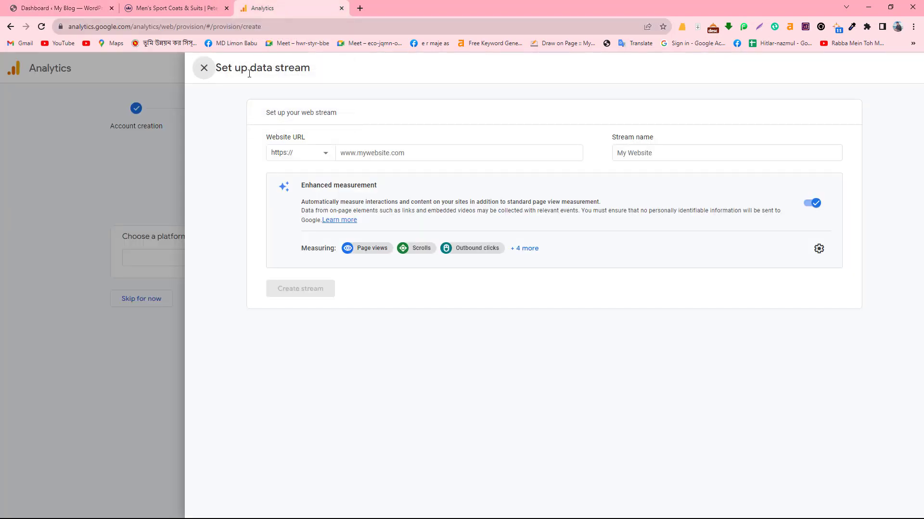
- Paste bluesportcoat.com as the website URL without the duplicate https prefix and begin the stream name
click(342, 154)
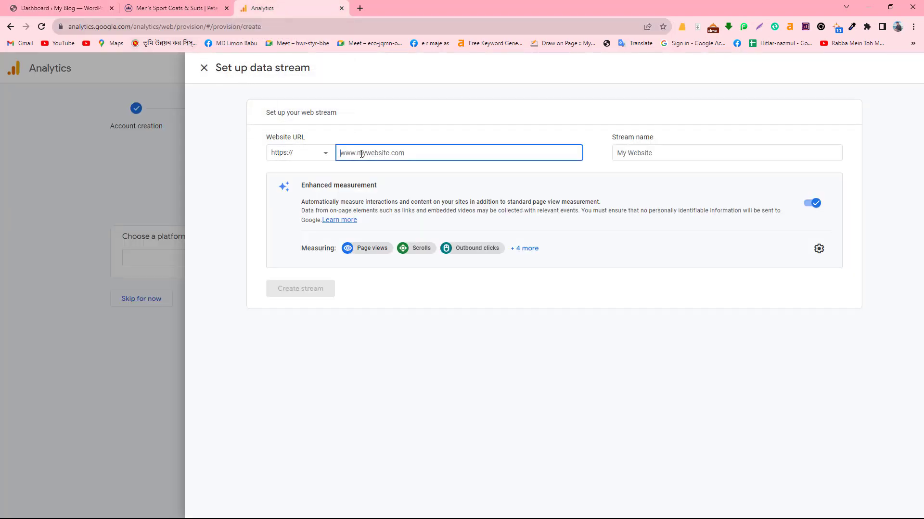
key(ctrl+v)
key(BackSpace)
key(BackSpace)
key(BackSpace)
key(BackSpace)
key(BackSpace)
key(BackSpace)
key(BackSpace)
key(BackSpace)
click(654, 154)
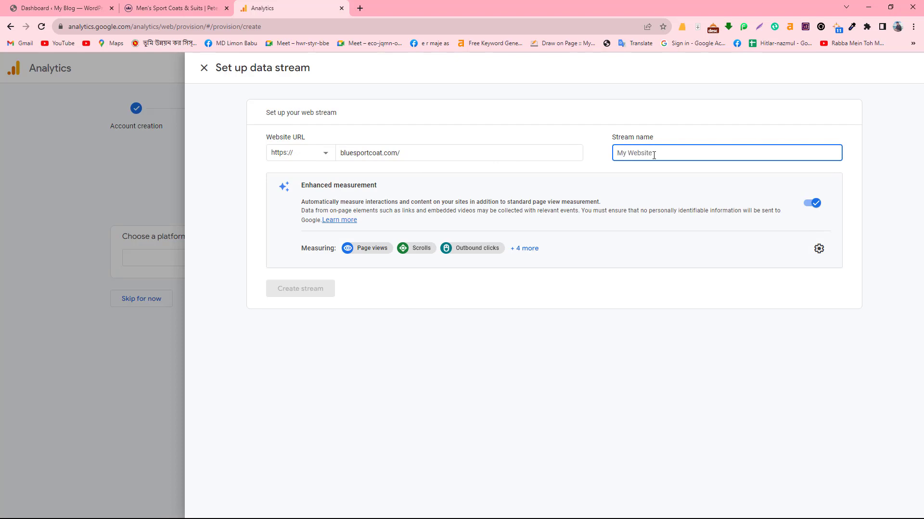
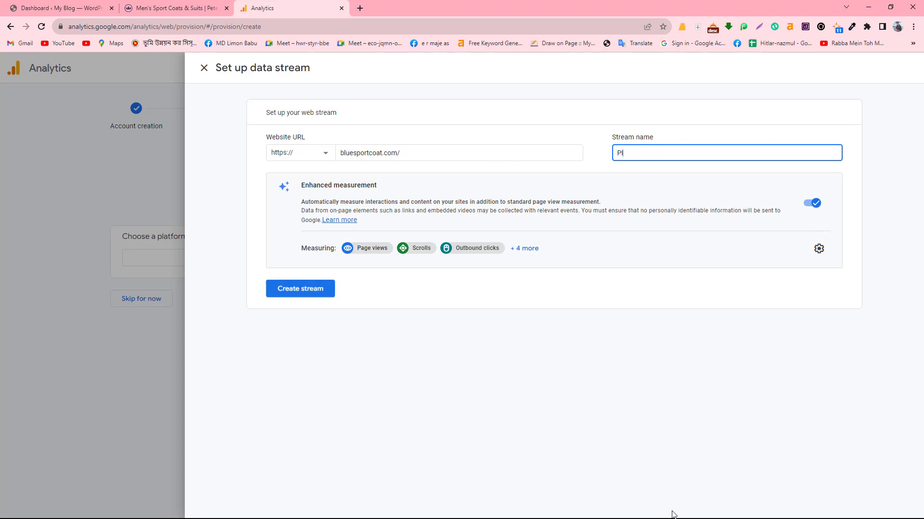
- Create the web stream and view its tag installation instructions
click(295, 292)
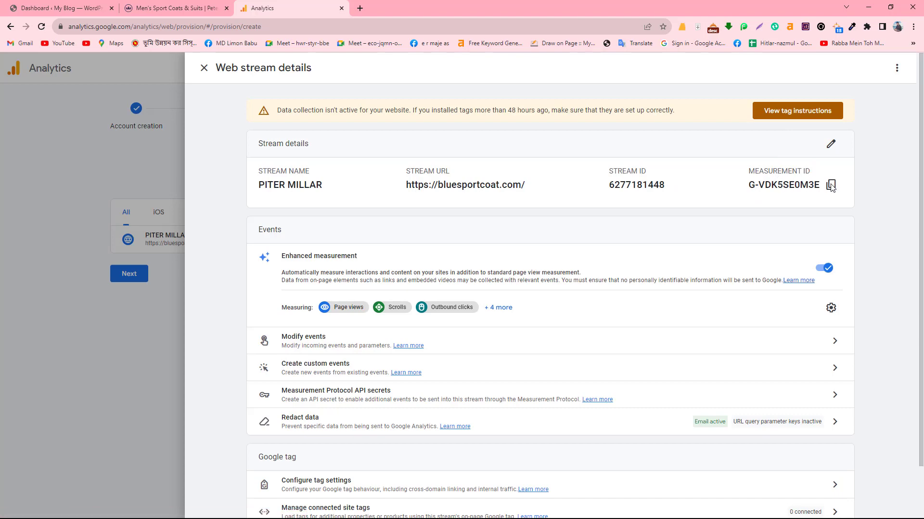
click(777, 110)
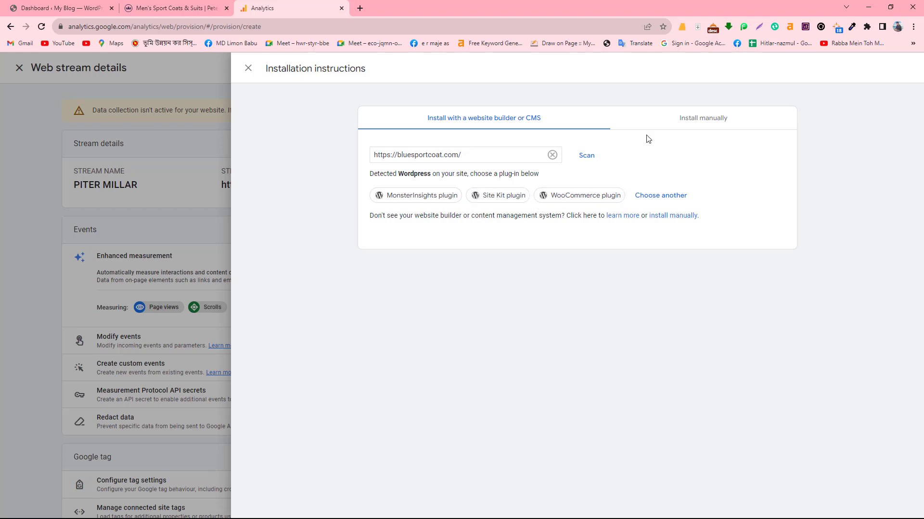
- Show the Install manually Google tag code and select the entire snippet
click(691, 126)
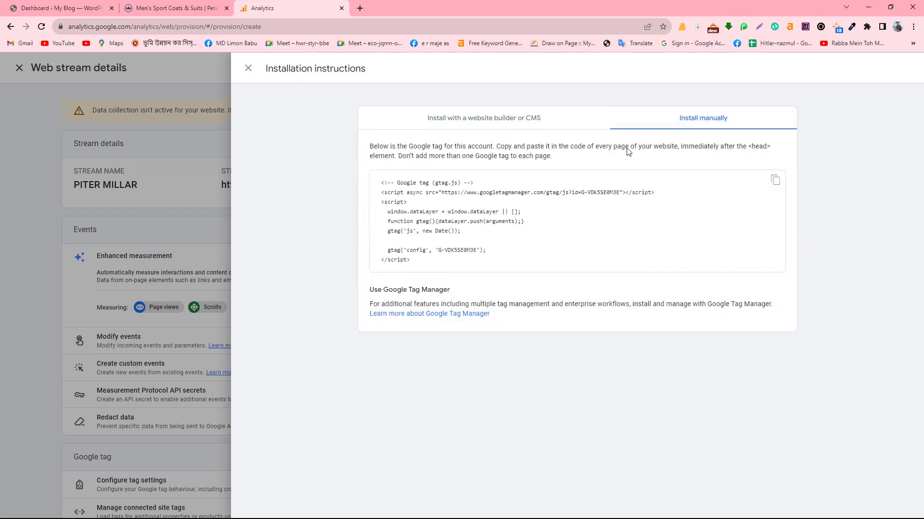
drag(414, 257, 373, 181)
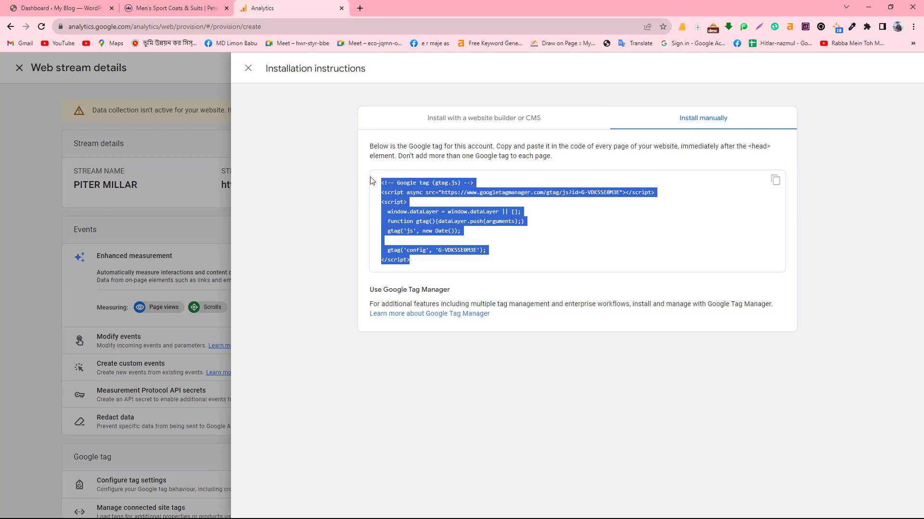
click(397, 243)
drag(414, 260, 374, 179)
click(14, 6)
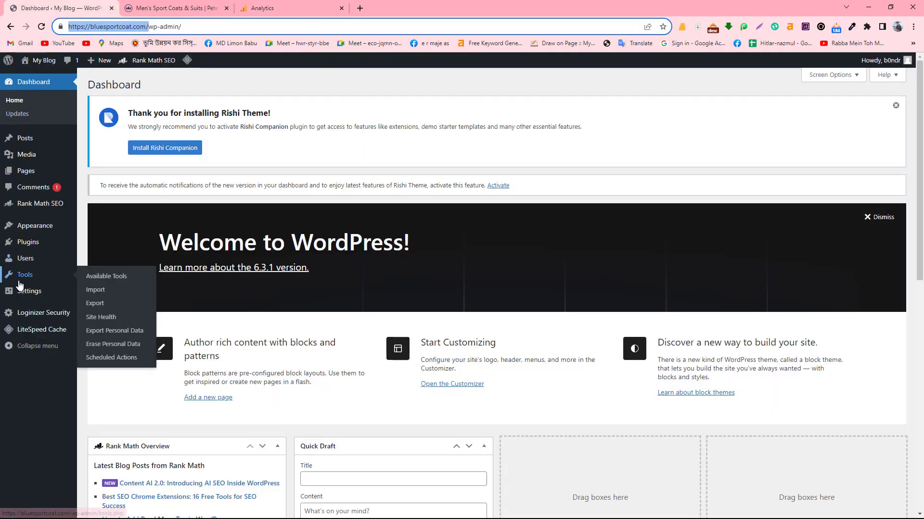
- Open Appearance > Theme File Editor and select header.php among the Rishi theme files
mouse_move(26, 242)
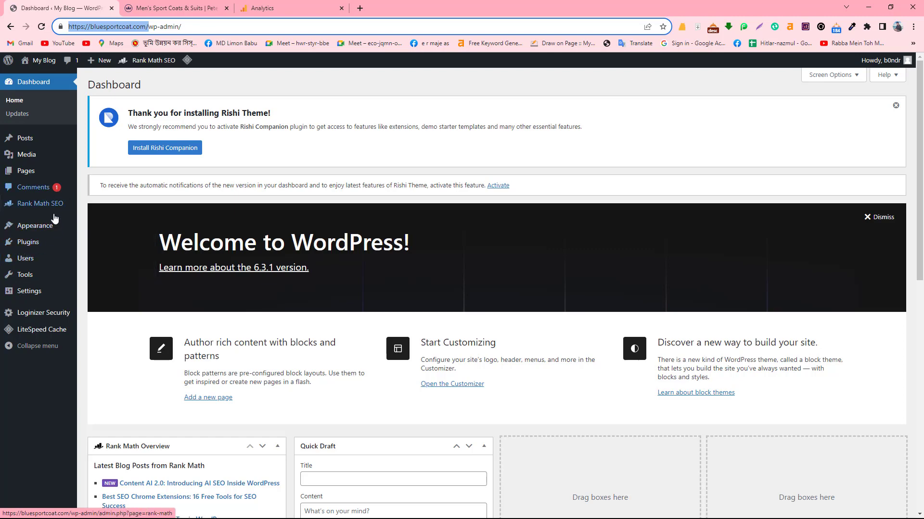
scroll(219, 328, down, 2)
scroll(72, 286, up, 2)
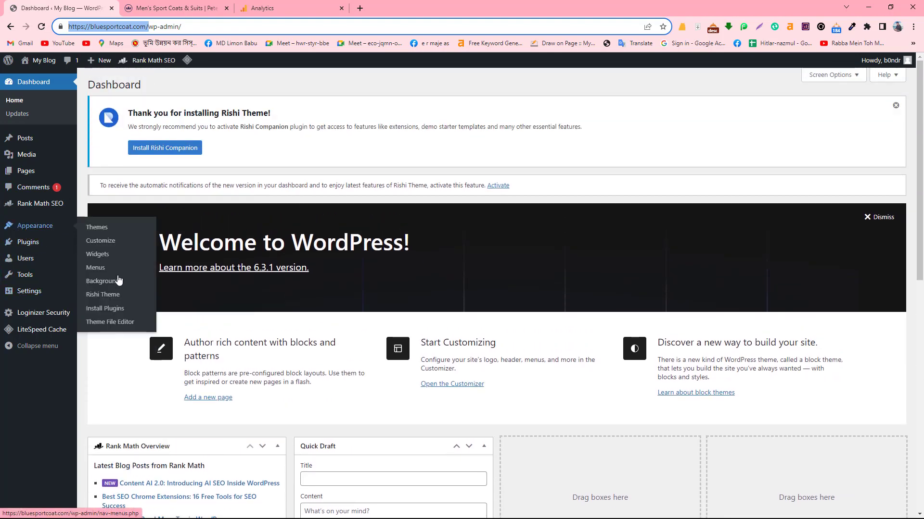
click(107, 322)
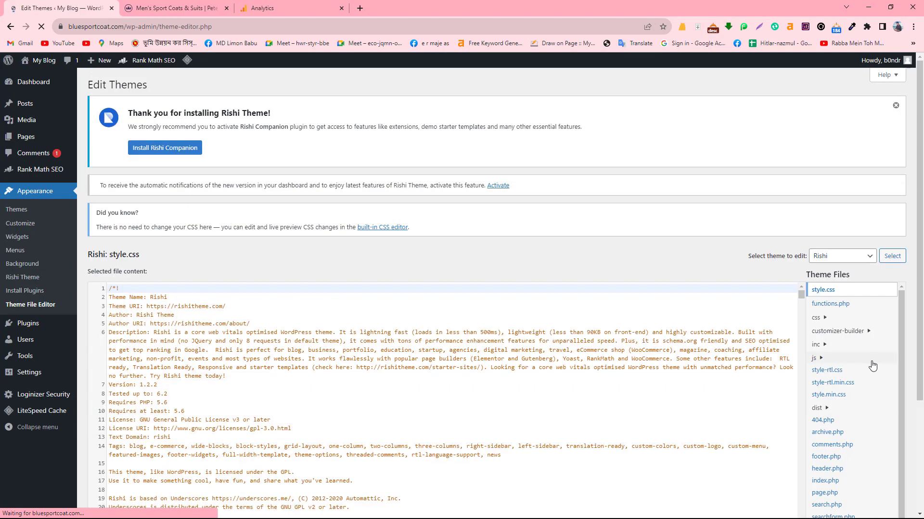
scroll(448, 340, down, 5)
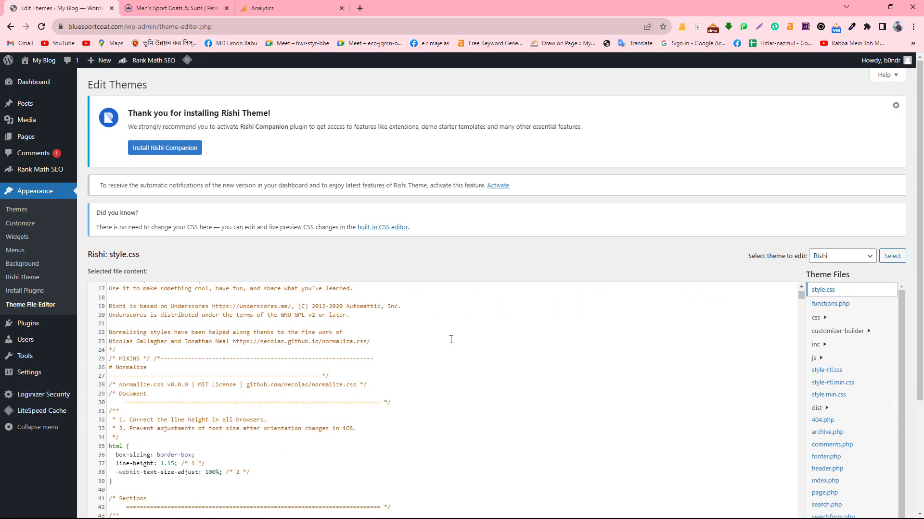
scroll(450, 338, up, 5)
scroll(846, 354, down, 1)
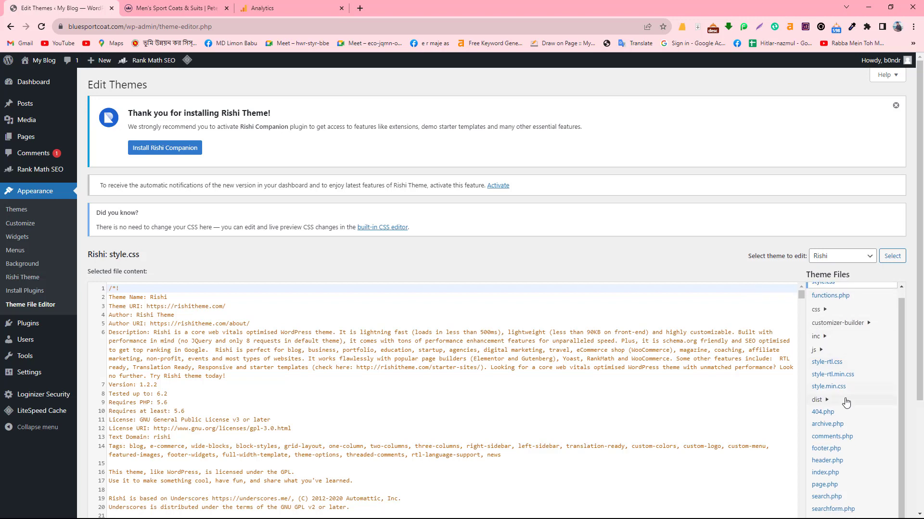
scroll(822, 464, down, 1)
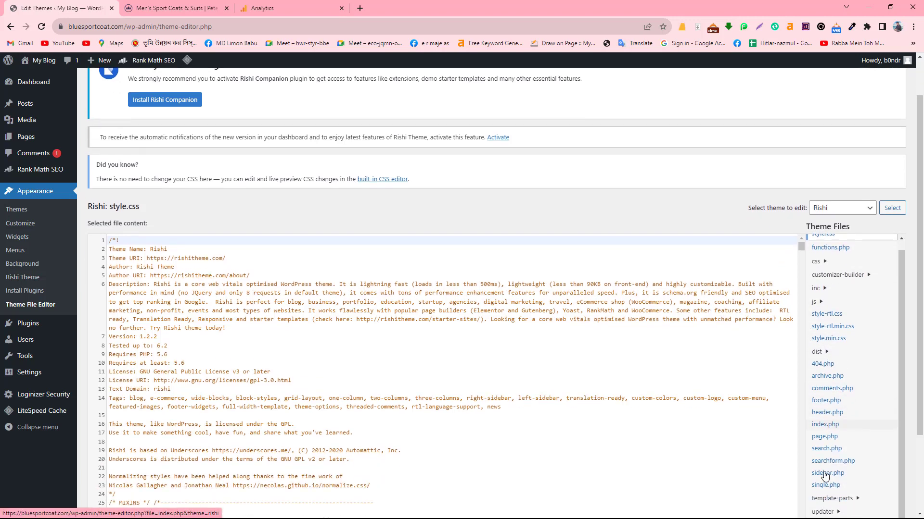
click(827, 417)
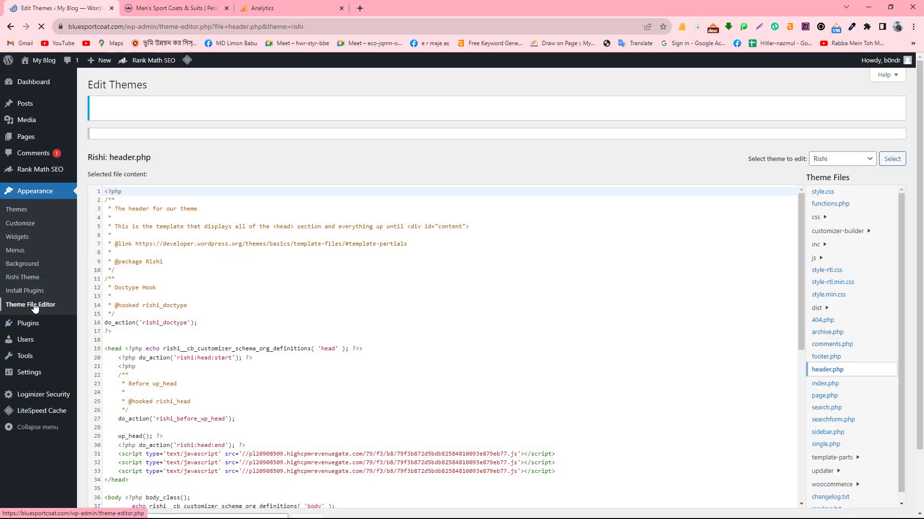
- Find header.php's head section (line 19 to </head>) and place the cursor among its script lines
scroll(147, 344, down, 1)
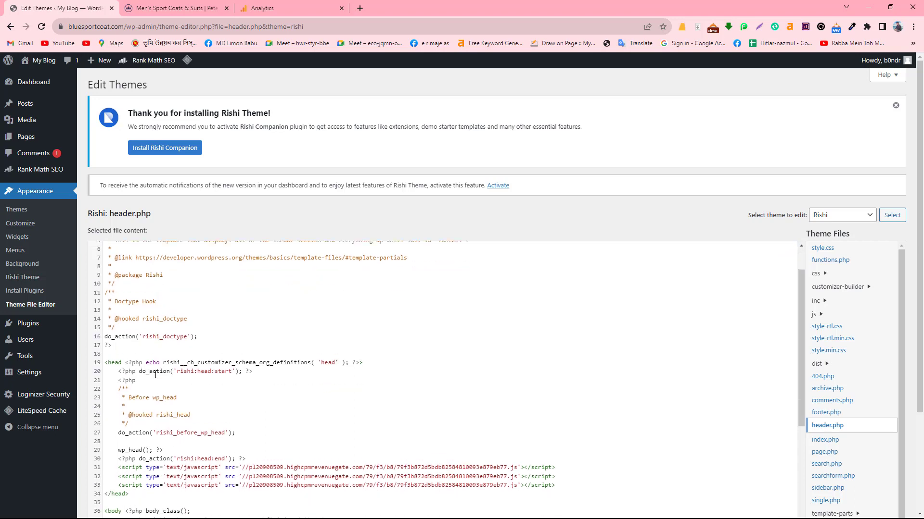
scroll(134, 275, up, 1)
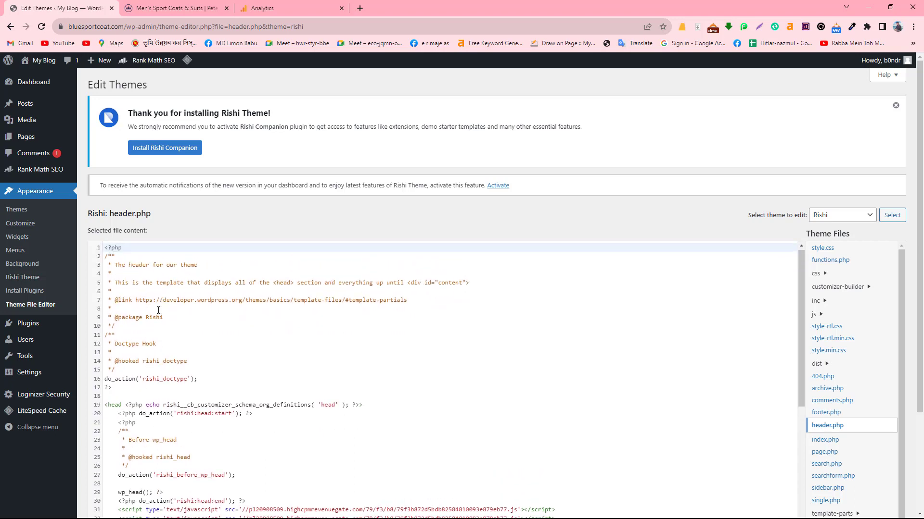
scroll(158, 310, down, 1)
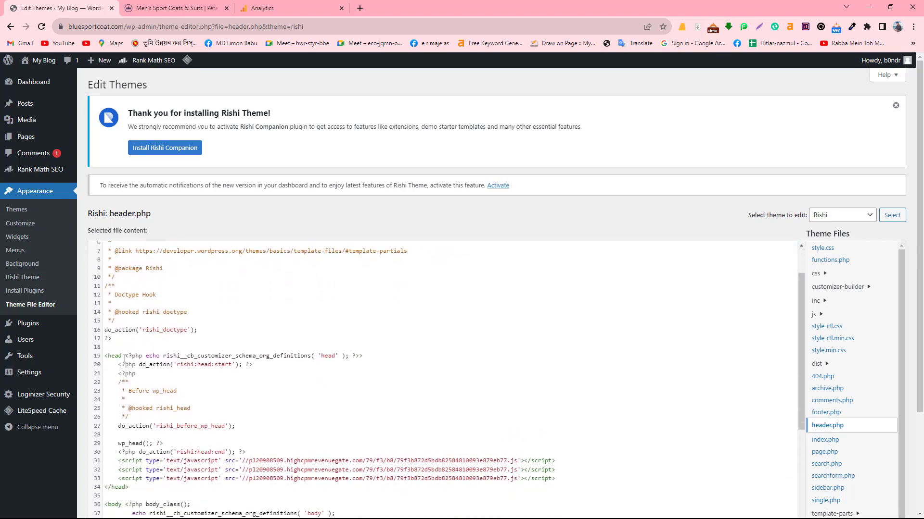
scroll(111, 302, down, 2)
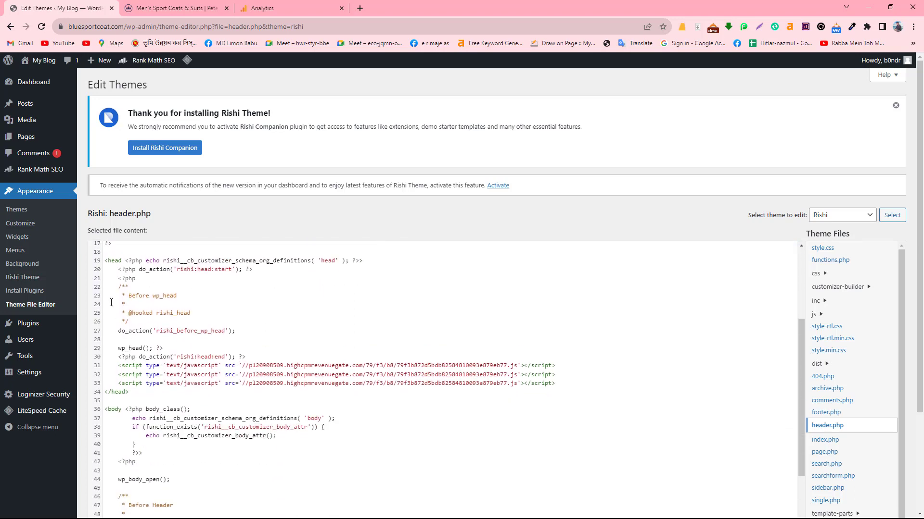
click(119, 262)
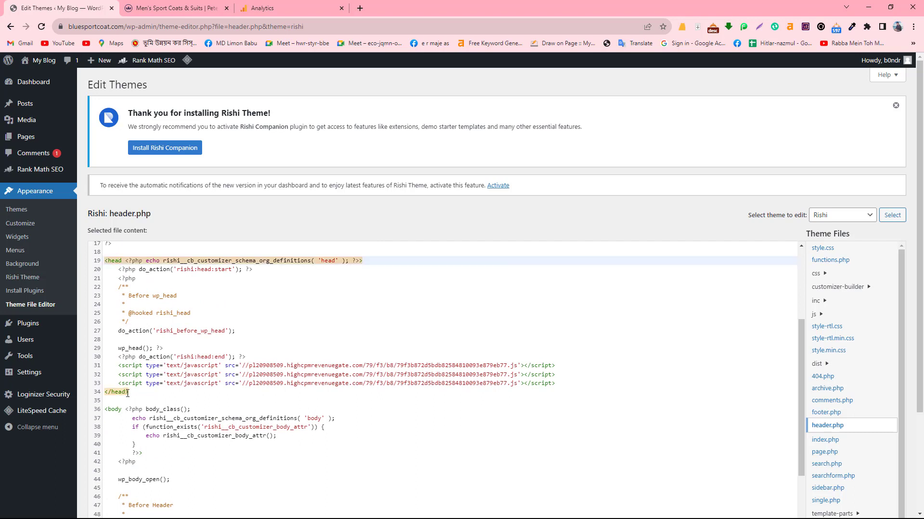
double_click(109, 261)
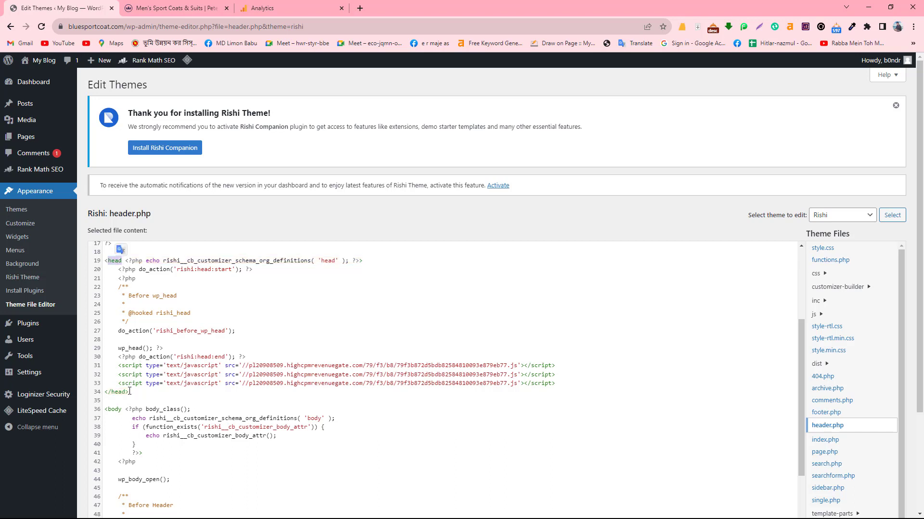
drag(130, 391, 122, 392)
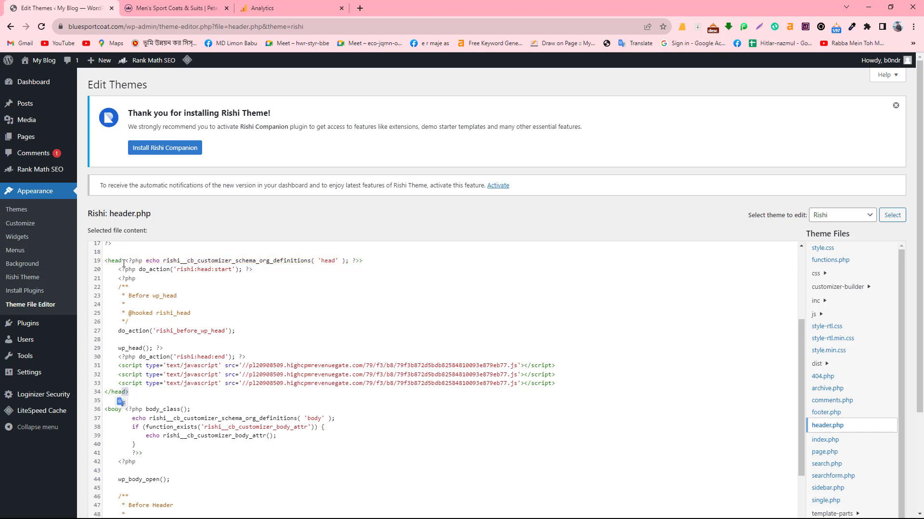
click(142, 378)
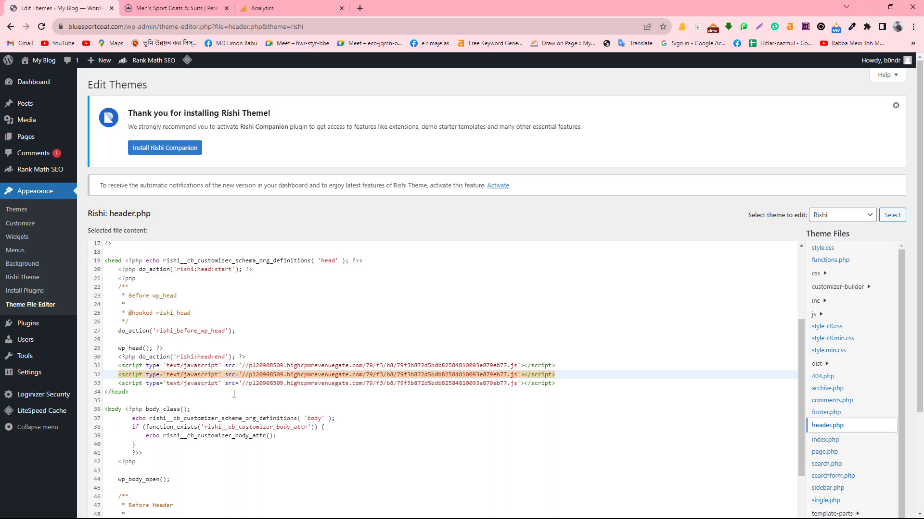
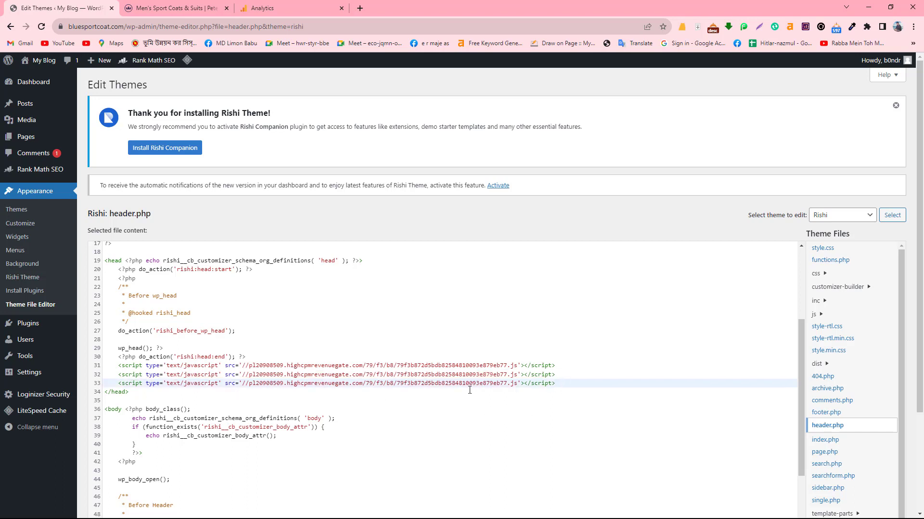
- Paste the Google tag (gtag.js) snippet on a blank line just before </head> in header.php
key(Return)
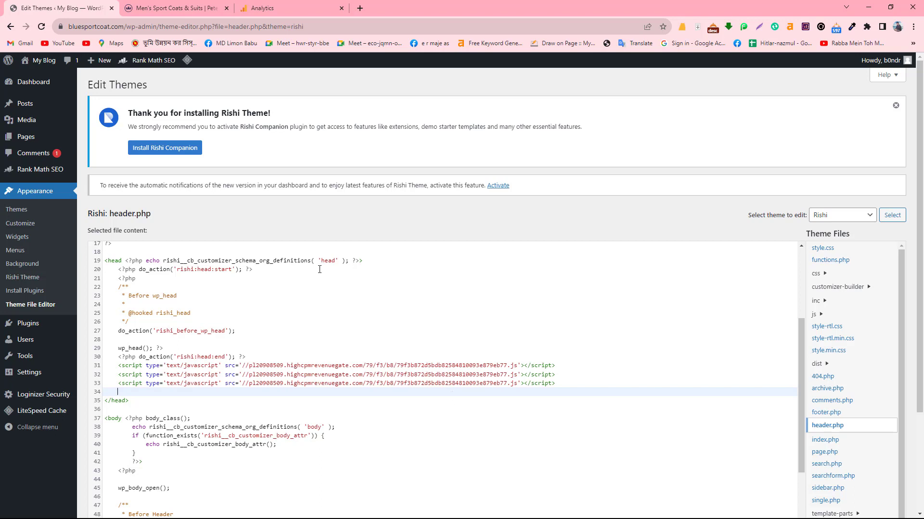
click(371, 264)
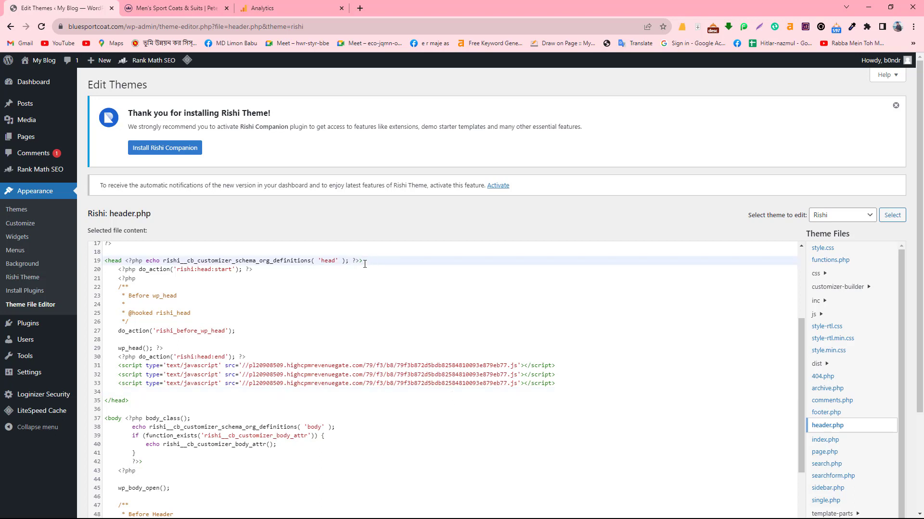
key(Return)
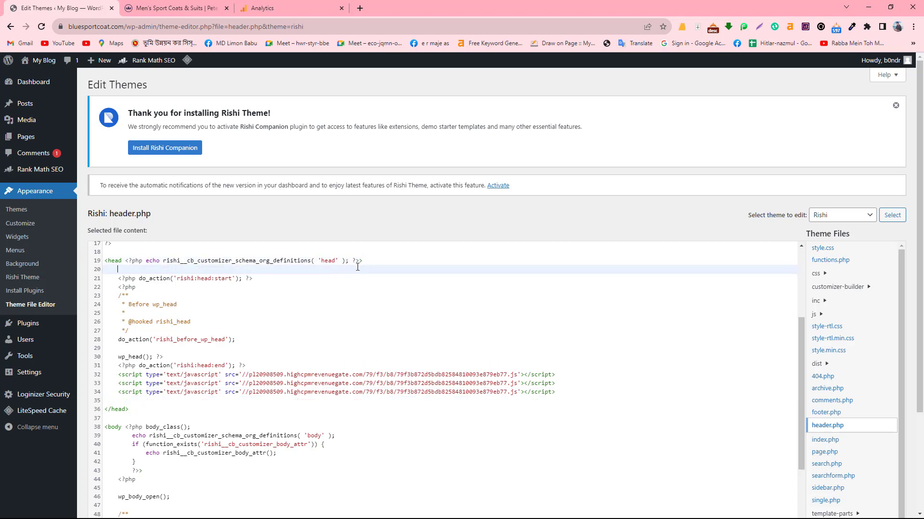
click(567, 395)
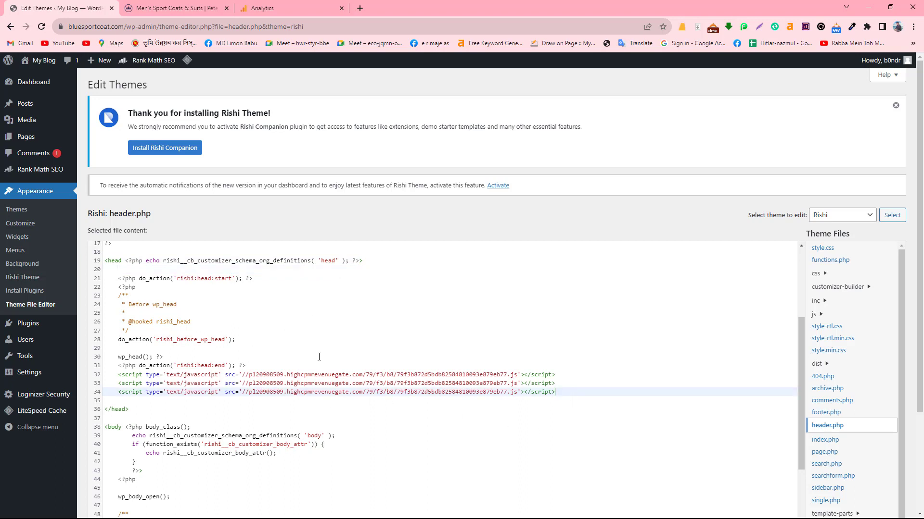
click(118, 271)
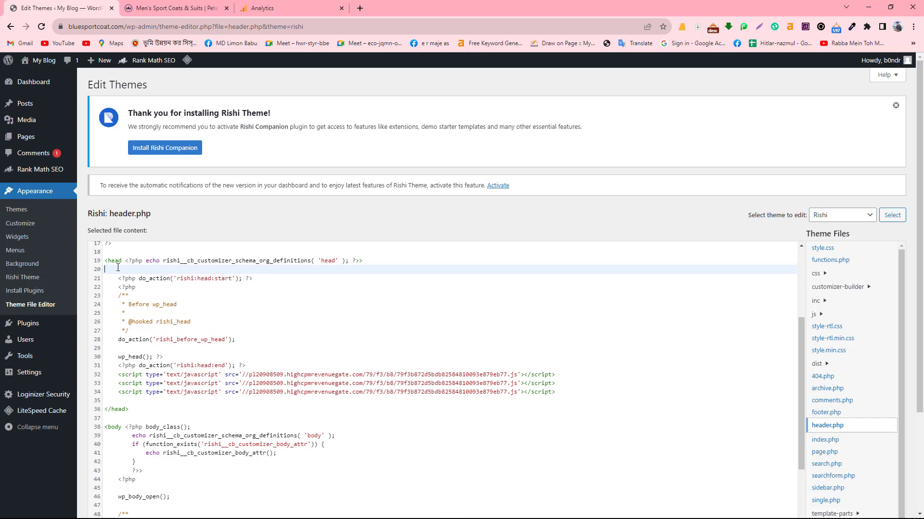
key(BackSpace)
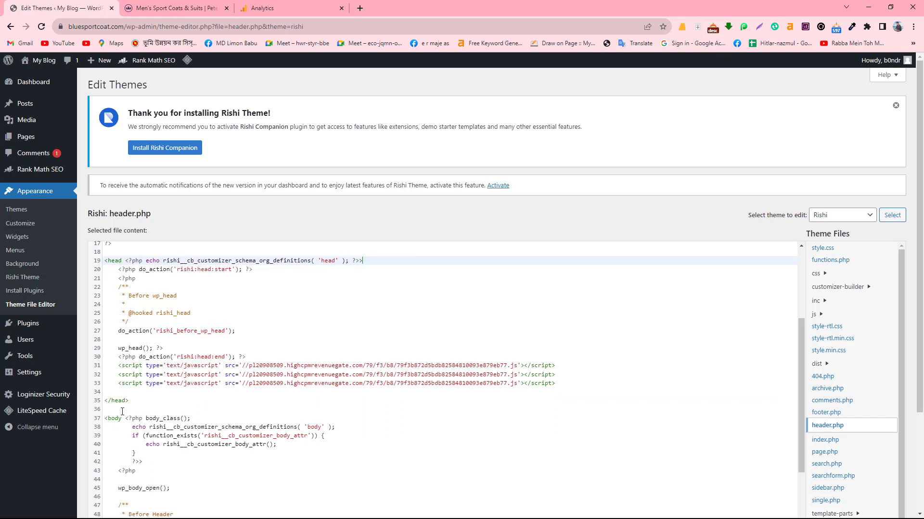
click(123, 392)
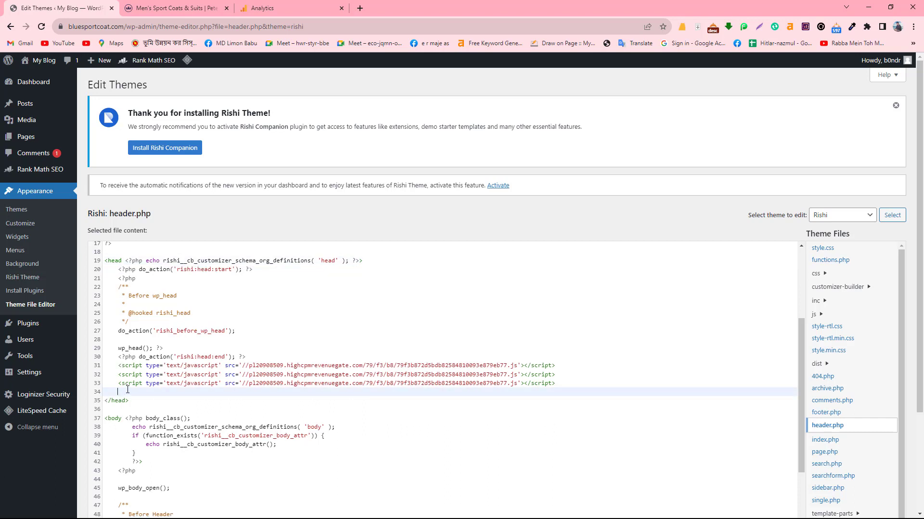
text(<!-- Google tag (gtag.js) --> <script async src="https://www.googletagmanager.com/gtag/js?id=G-VDK5SE0M3E"></script> <script>   window.dataLayer = window.dataLayer || [];   function gtag(){dataLayer.push(arguments);}   gtag('js', new Date());    gtag('config', 'G-VDK5SE0M3E'); </script>)
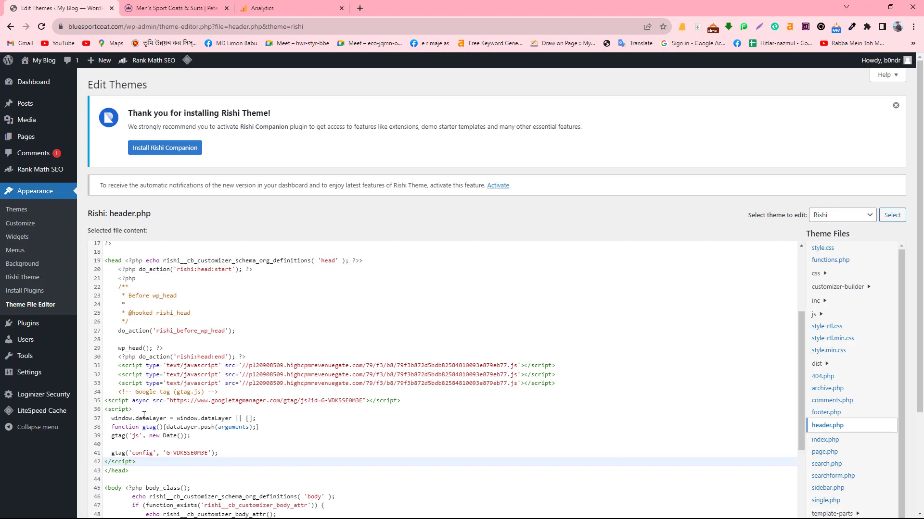
click(131, 410)
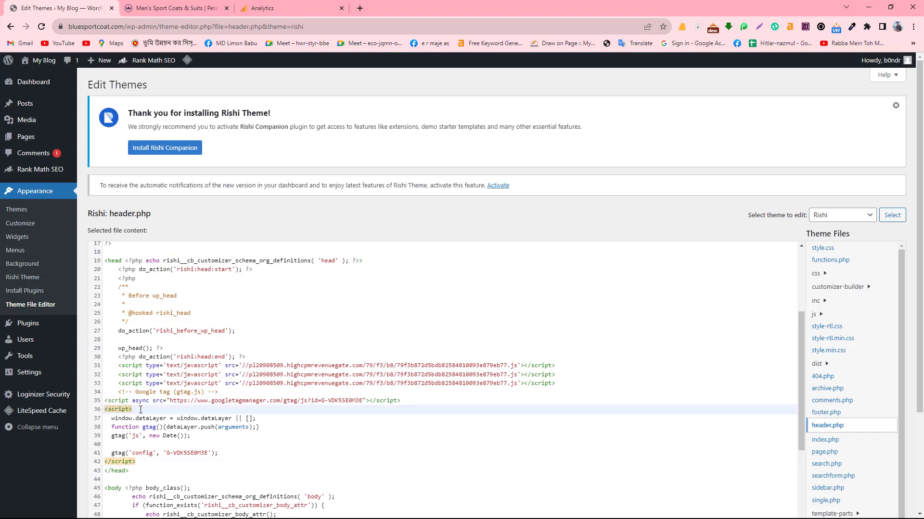
drag(141, 410, 104, 410)
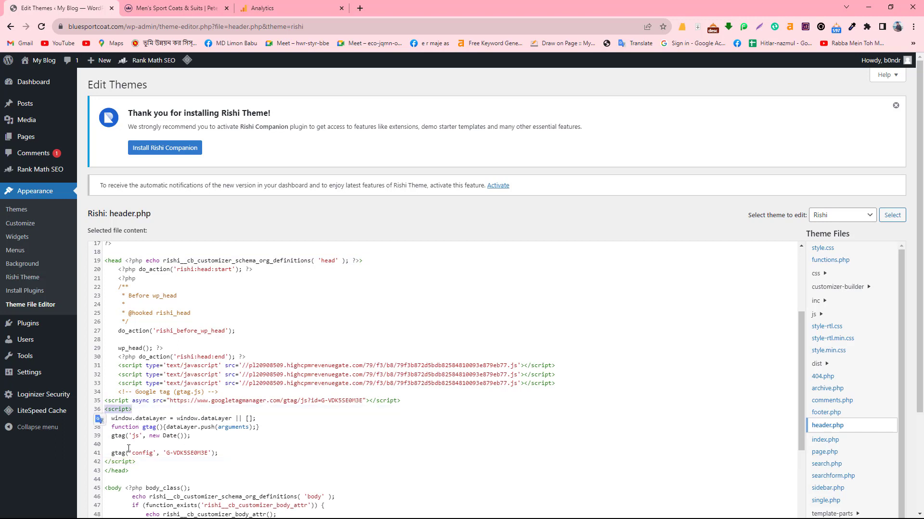
drag(138, 463, 108, 462)
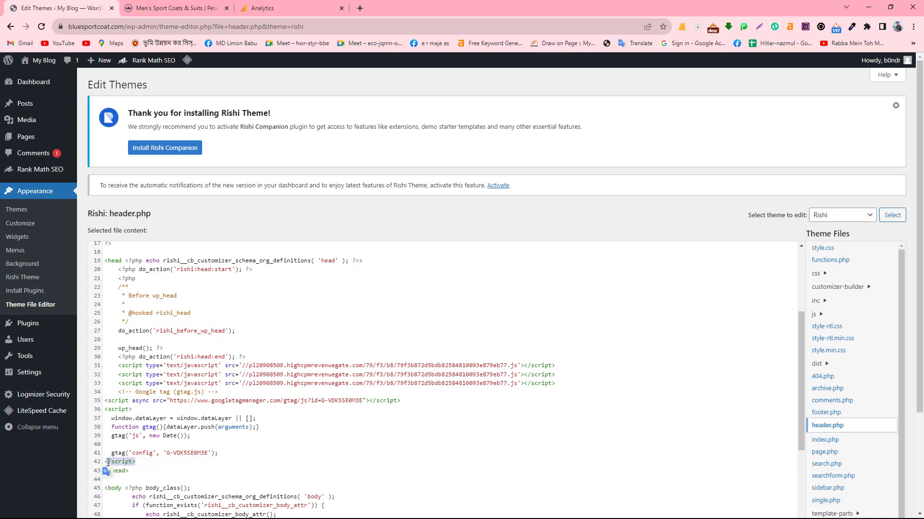
drag(106, 417, 165, 463)
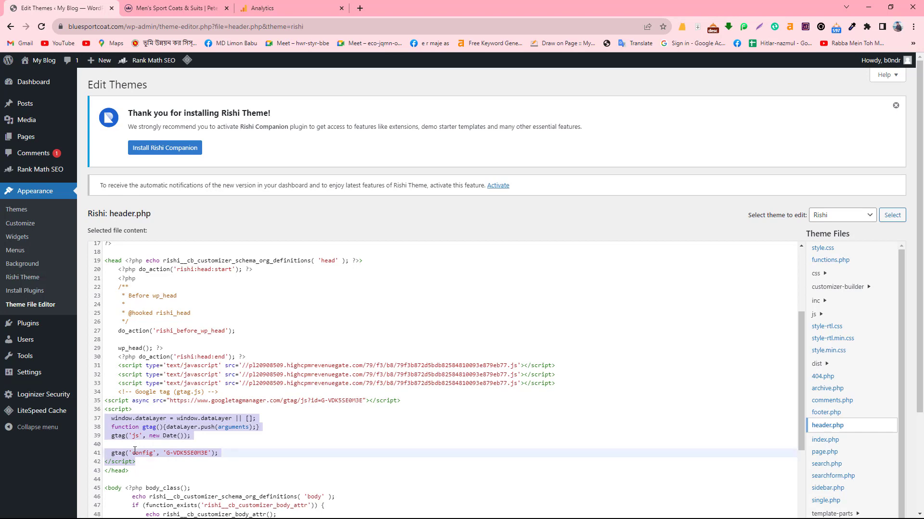
- Save the edited header.php with Update File
scroll(169, 381, down, 8)
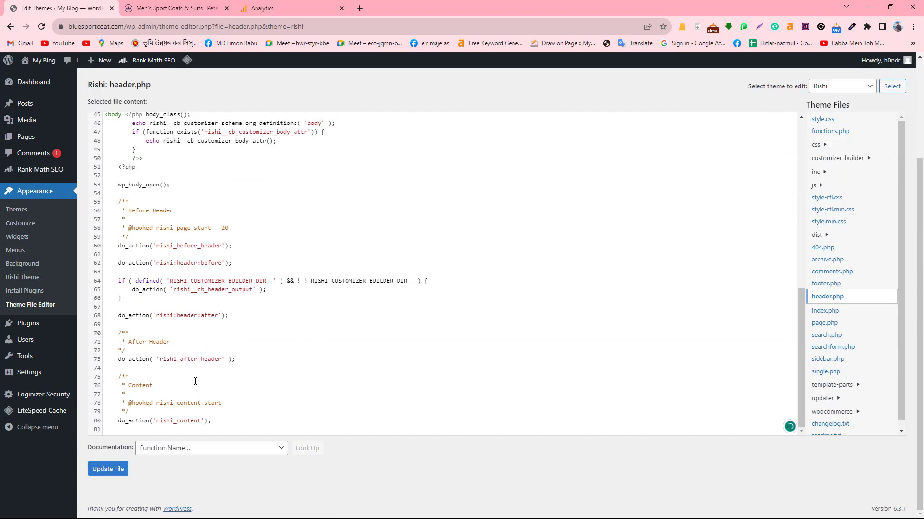
click(107, 473)
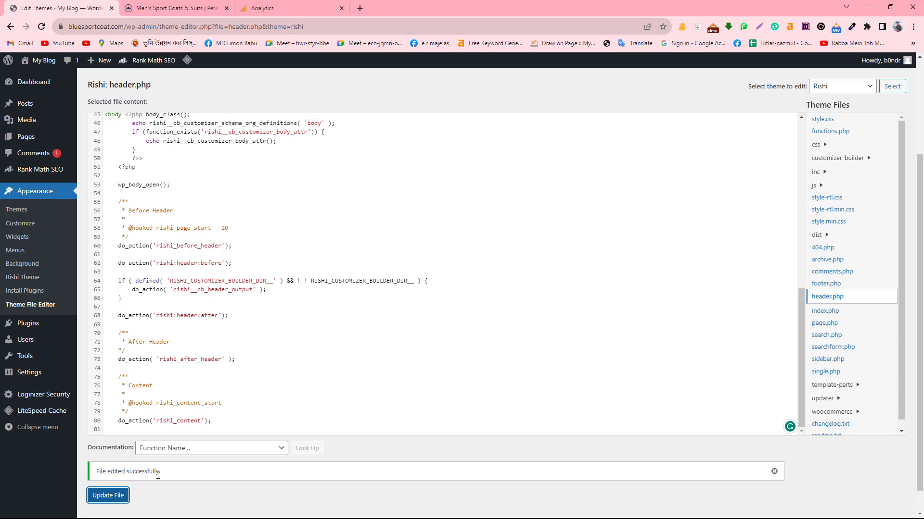
click(158, 475)
key(ctrl+a)
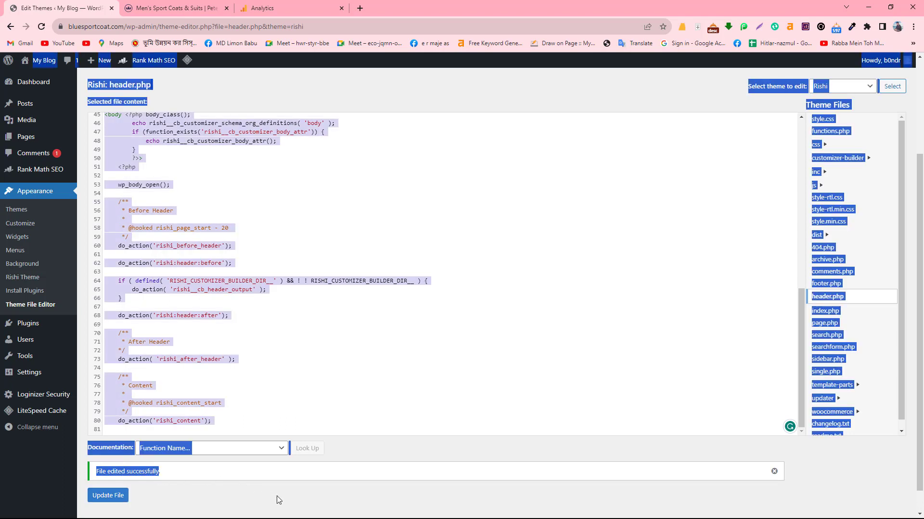
click(277, 496)
- Go to Plugins > Add New to load the Add Plugins page
scroll(33, 144, up, 5)
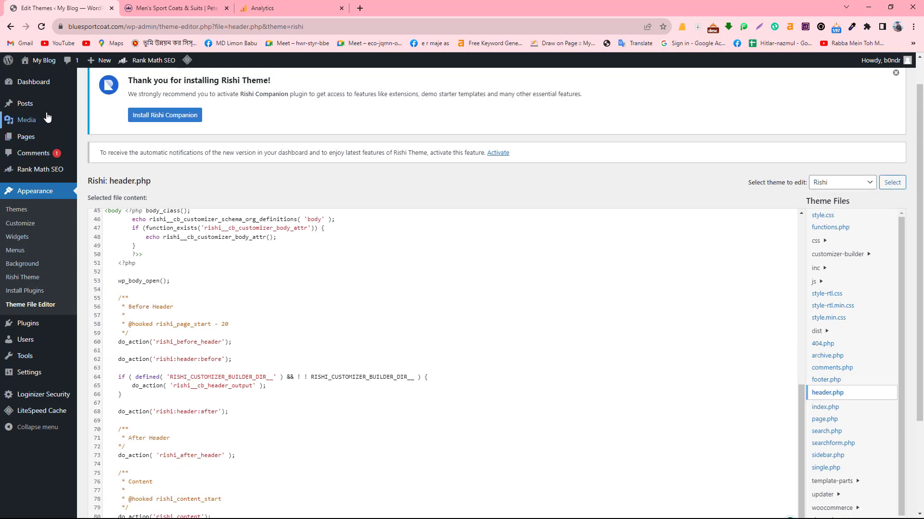
scroll(19, 337, down, 1)
scroll(29, 385, down, 1)
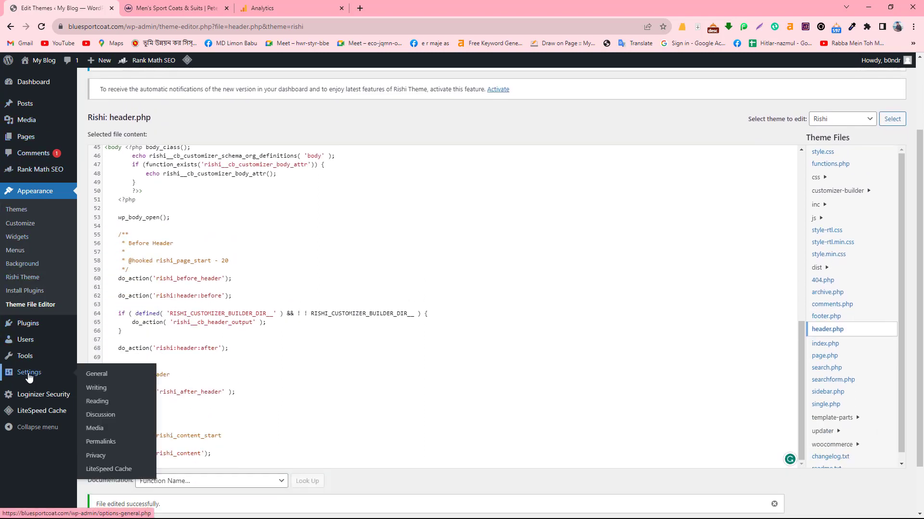
mouse_move(39, 329)
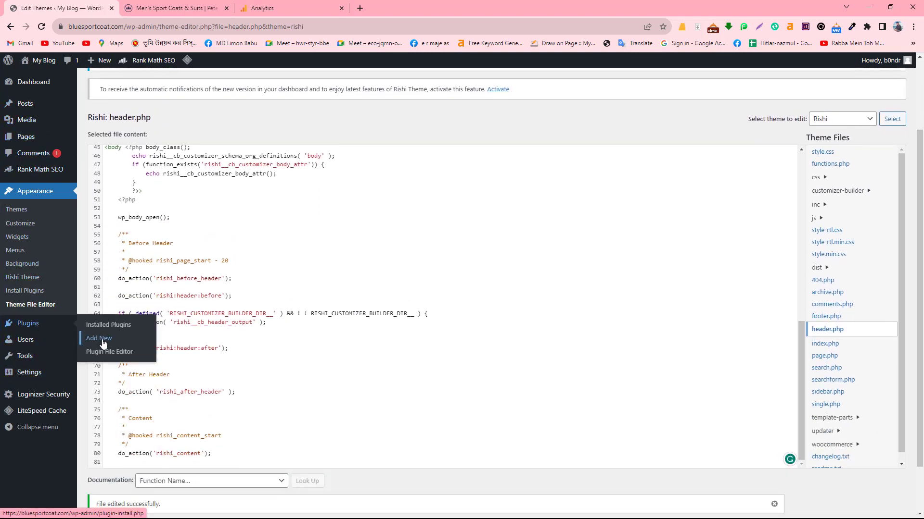
click(103, 343)
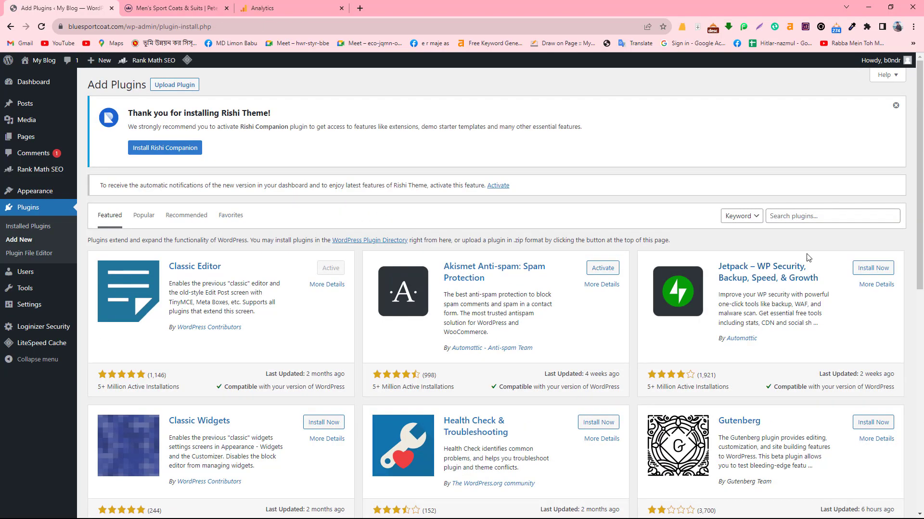
- Search the plugin directory for 'HEADER'
click(799, 215)
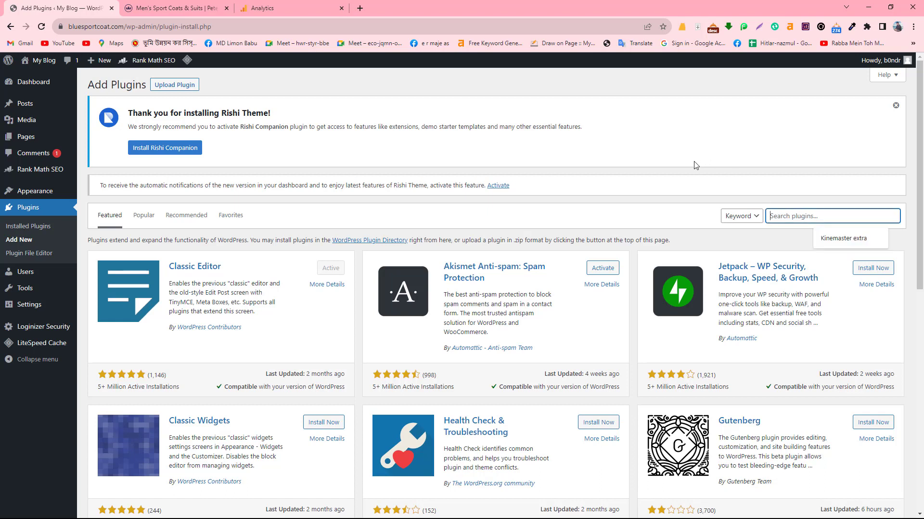
text(H)
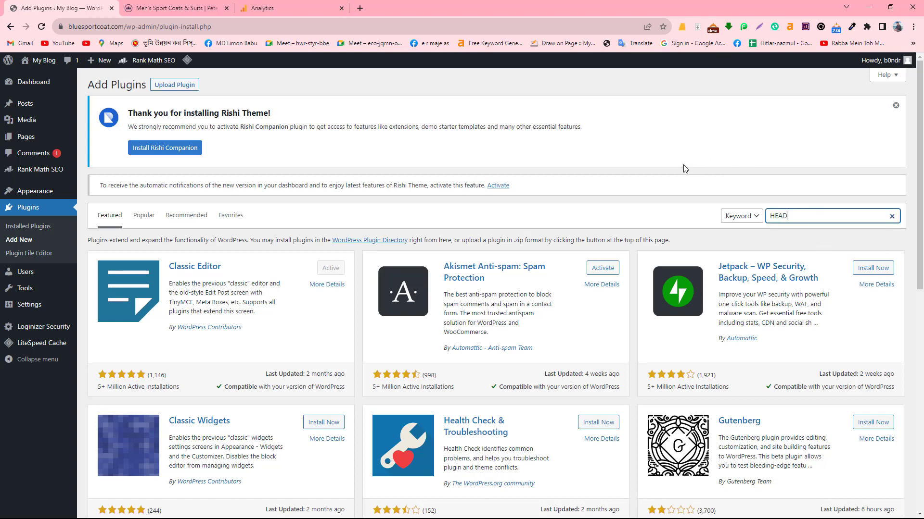
text(EAD)
key(BackSpace)
text(DER)
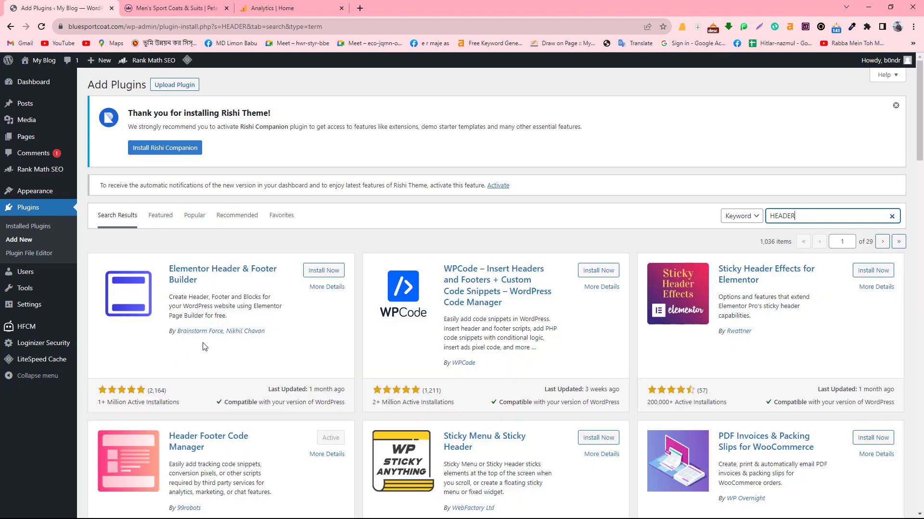
- Install WPCode – Insert Headers and Footers from the results and activate it
scroll(240, 405, down, 2)
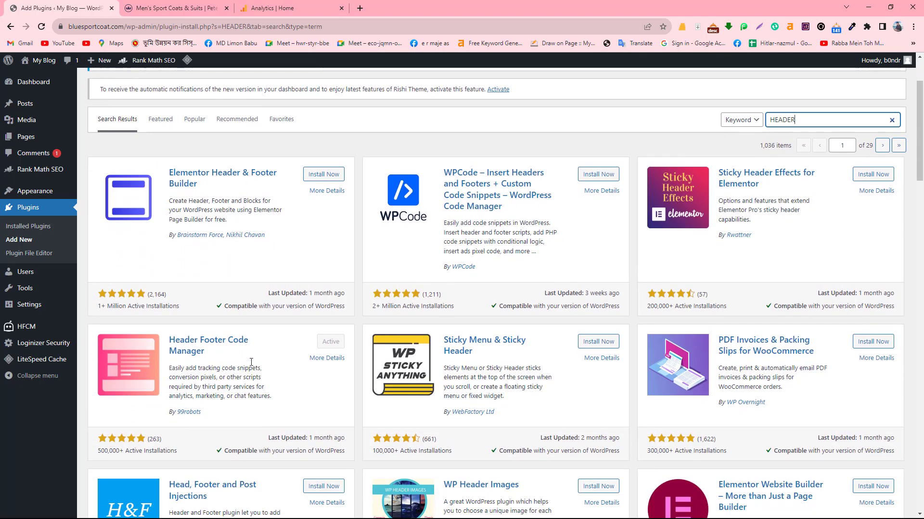
scroll(407, 267, up, 1)
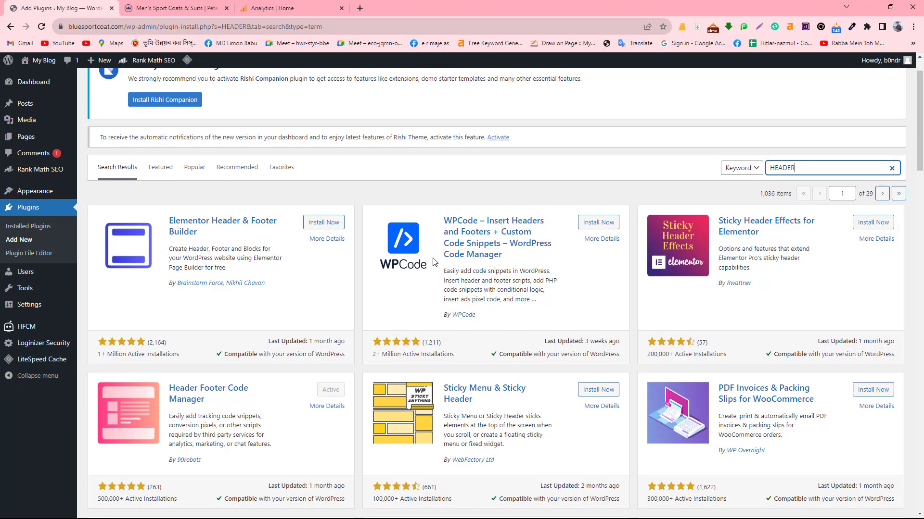
scroll(343, 316, down, 3)
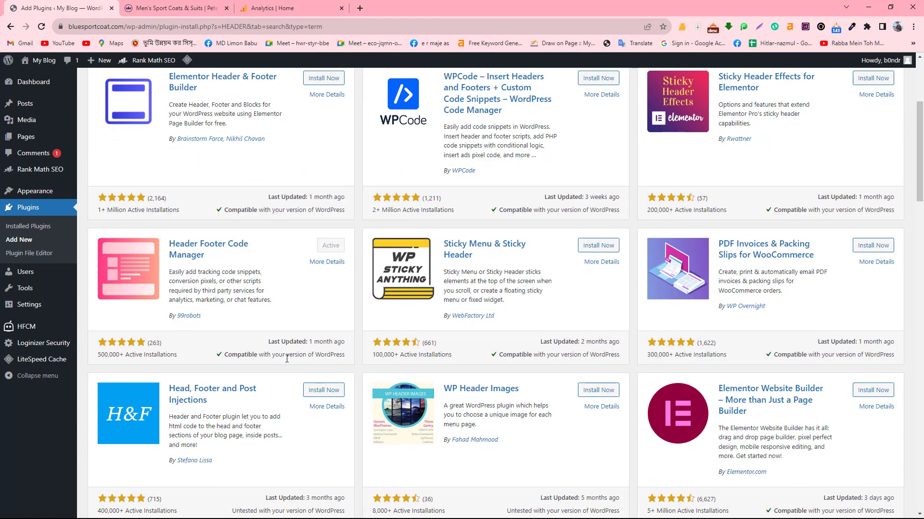
scroll(283, 410, down, 2)
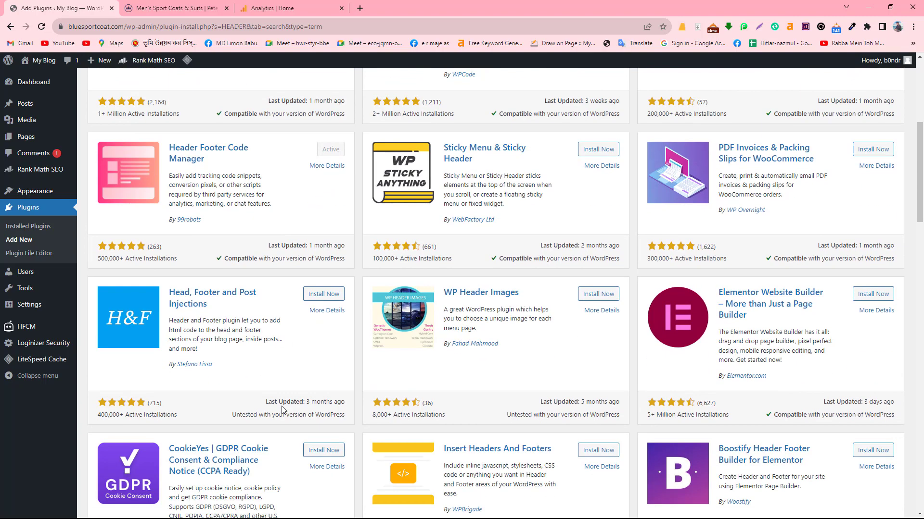
scroll(284, 408, down, 2)
scroll(469, 403, up, 4)
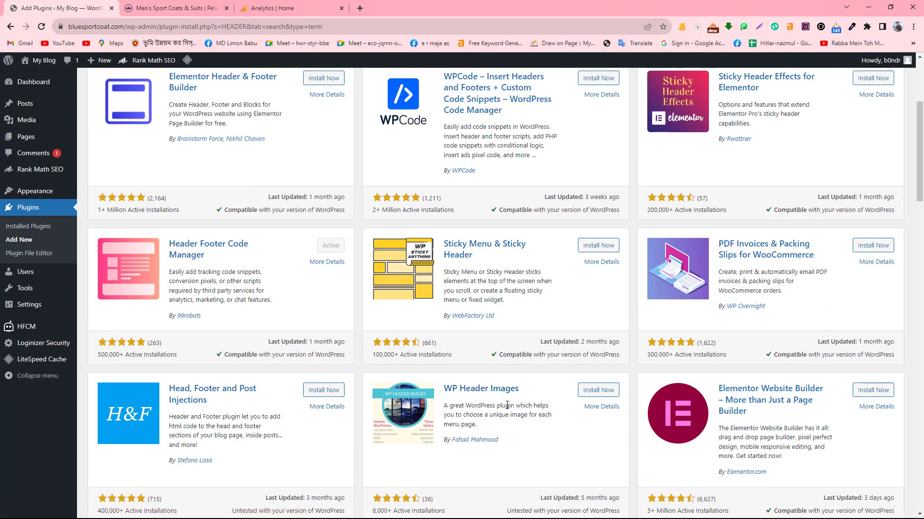
scroll(507, 405, up, 2)
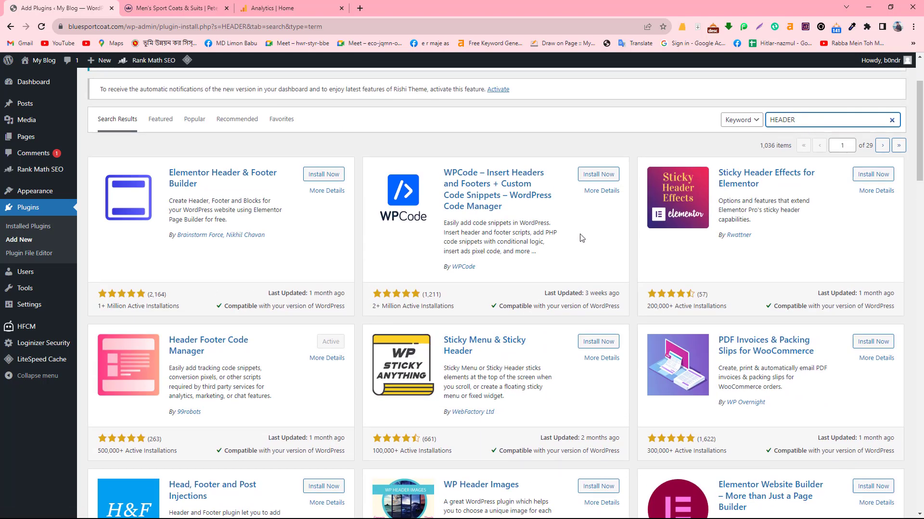
click(598, 174)
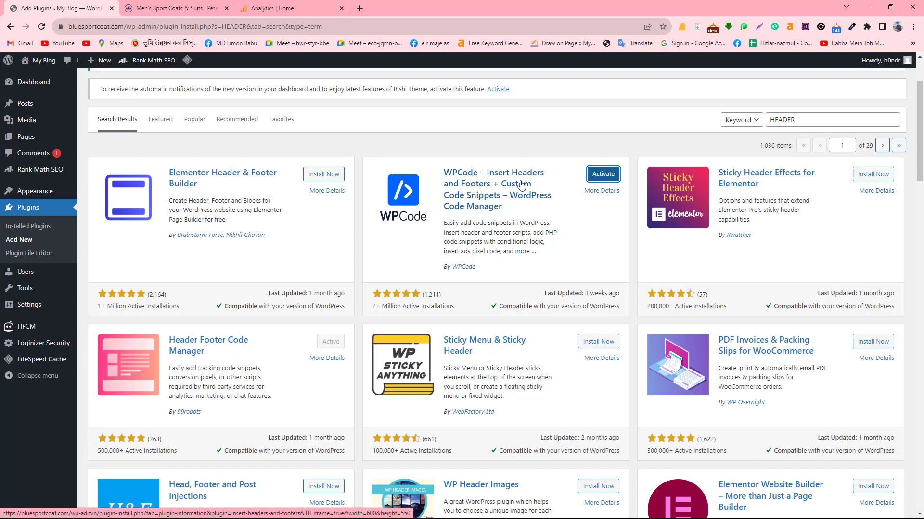
click(601, 177)
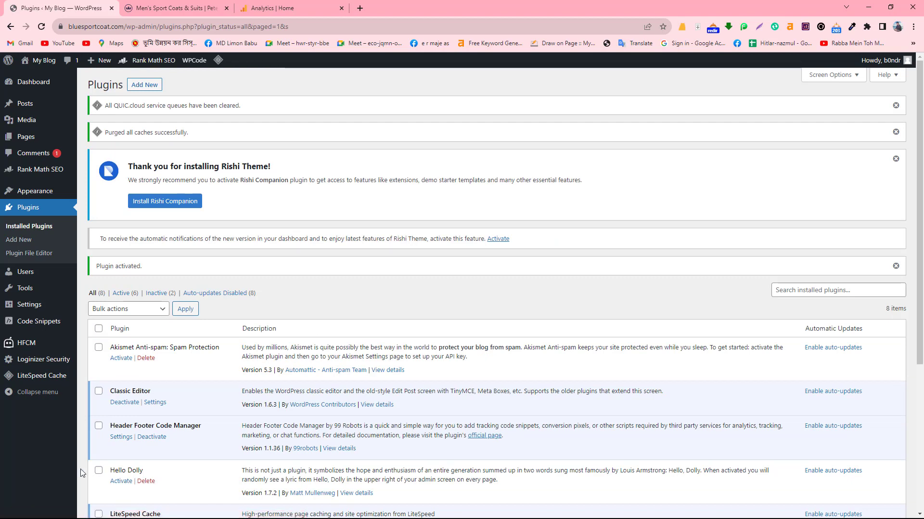
- Open Code Snippets > Header & Footer to reach WPCode's global script boxes
scroll(117, 453, down, 1)
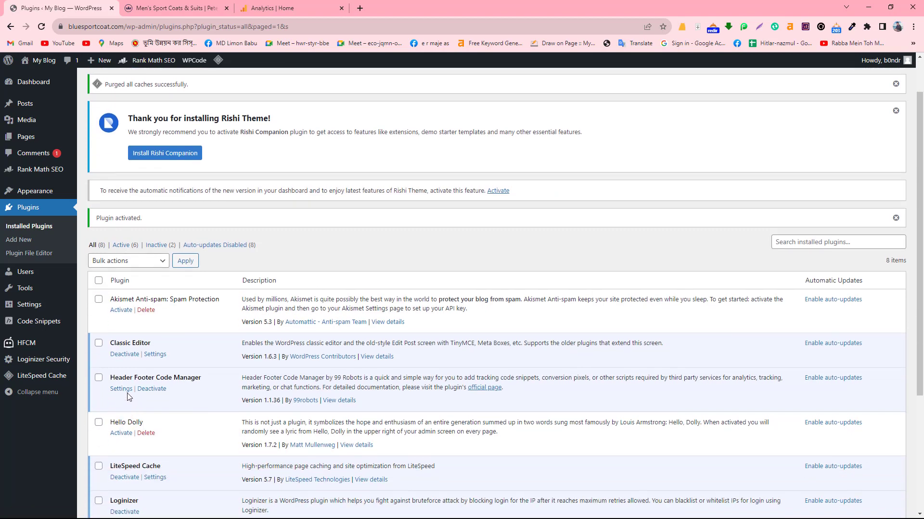
scroll(129, 397, down, 4)
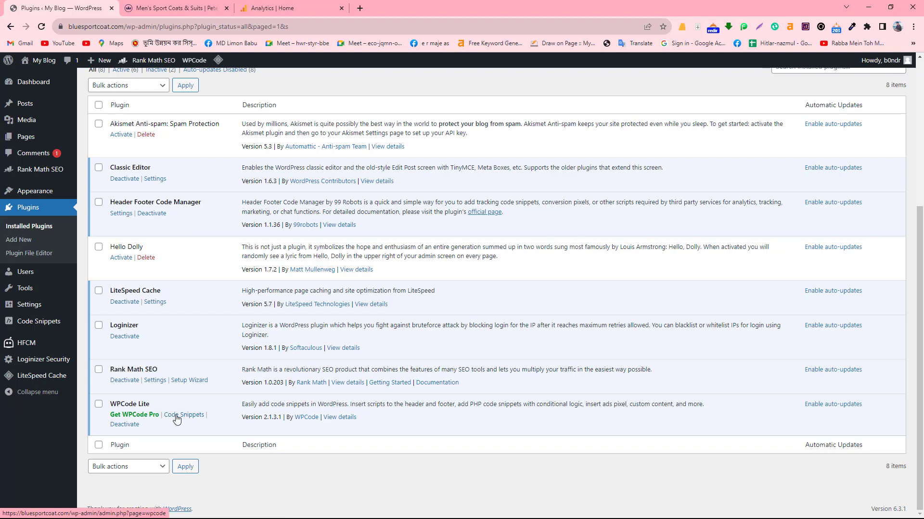
mouse_move(44, 330)
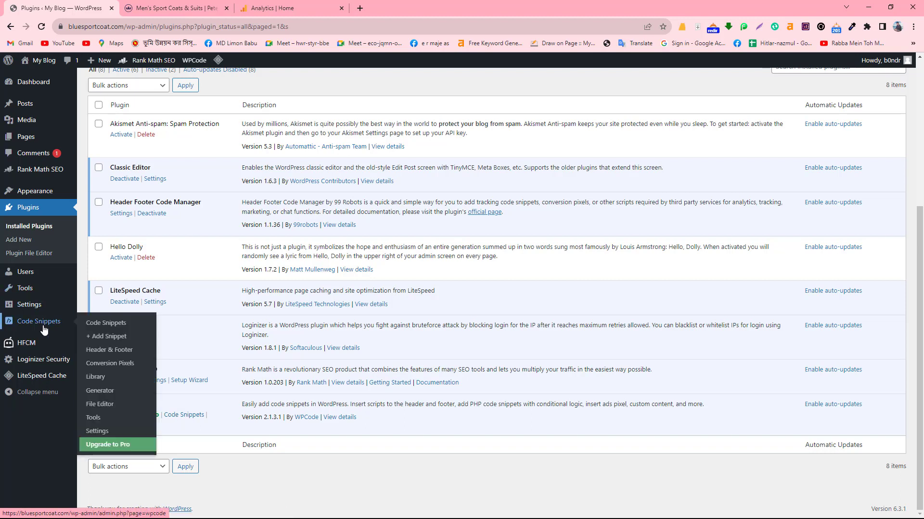
click(107, 354)
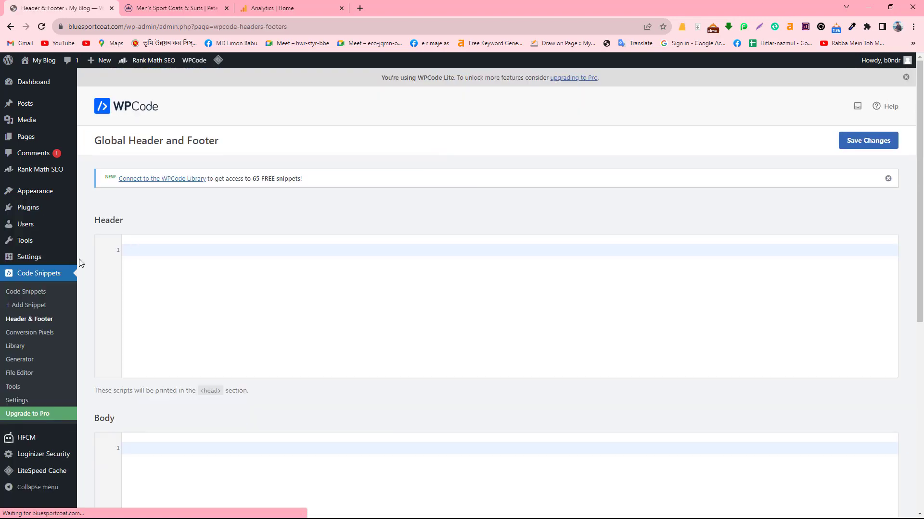
- Check that WPCode's Header, Body and Footer boxes are empty, then switch to Analytics' gtag.js installation code
click(180, 251)
scroll(180, 260, down, 4)
scroll(179, 269, up, 4)
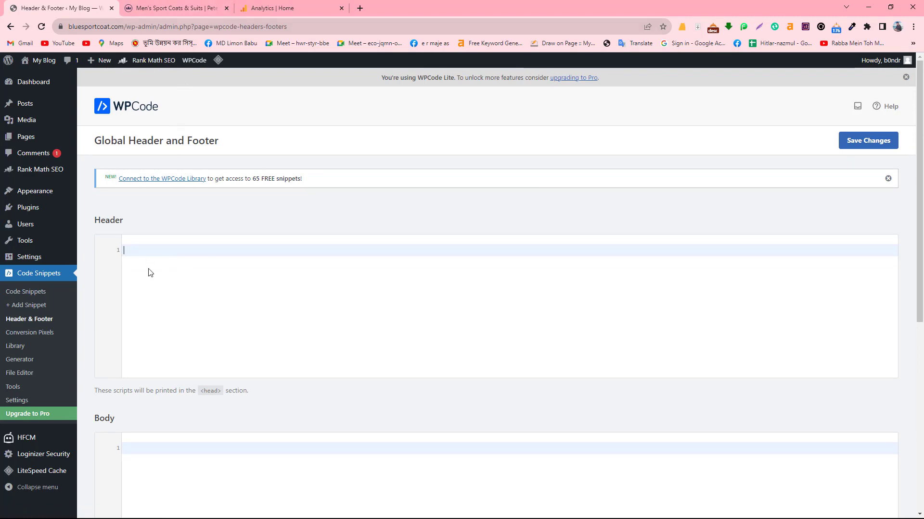
scroll(151, 273, down, 7)
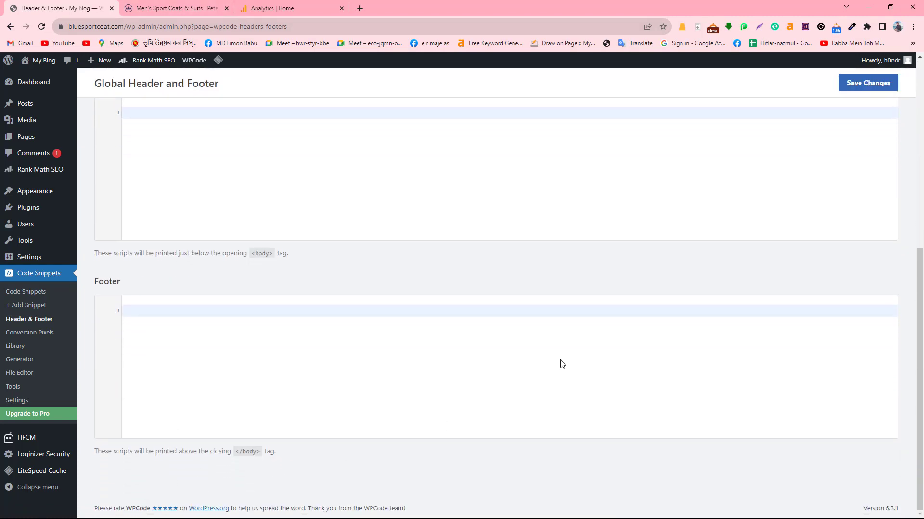
scroll(562, 364, up, 7)
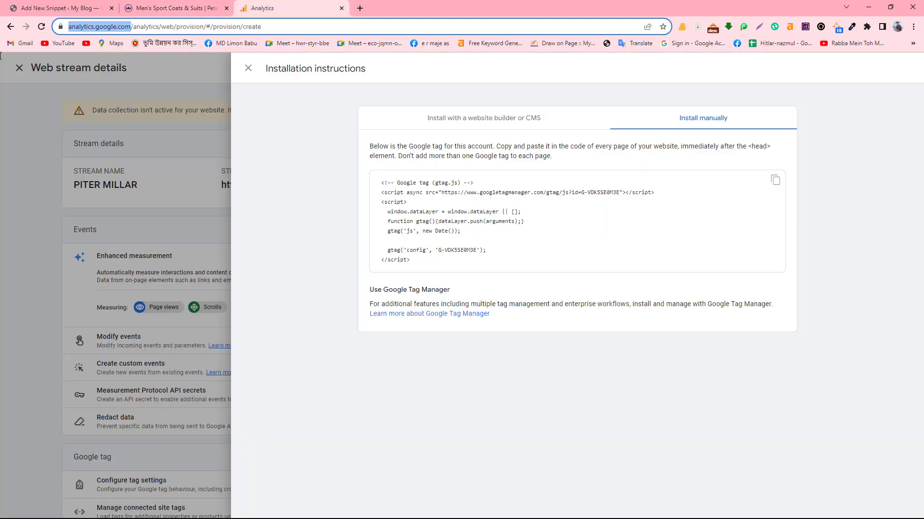
drag(68, 26, 154, 27)
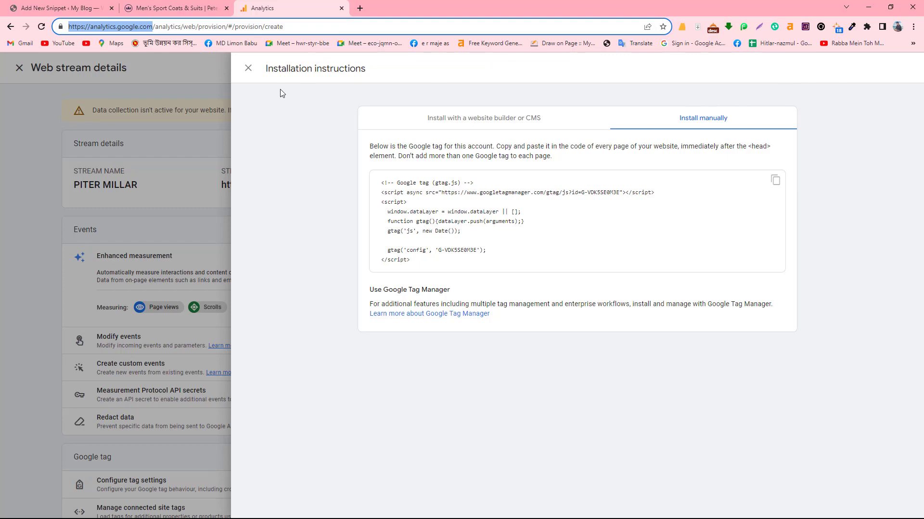
click(248, 68)
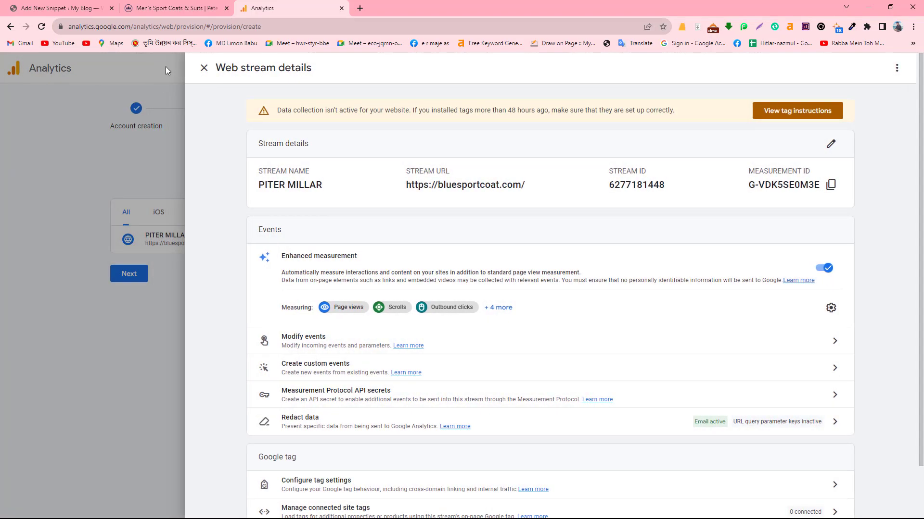
click(204, 68)
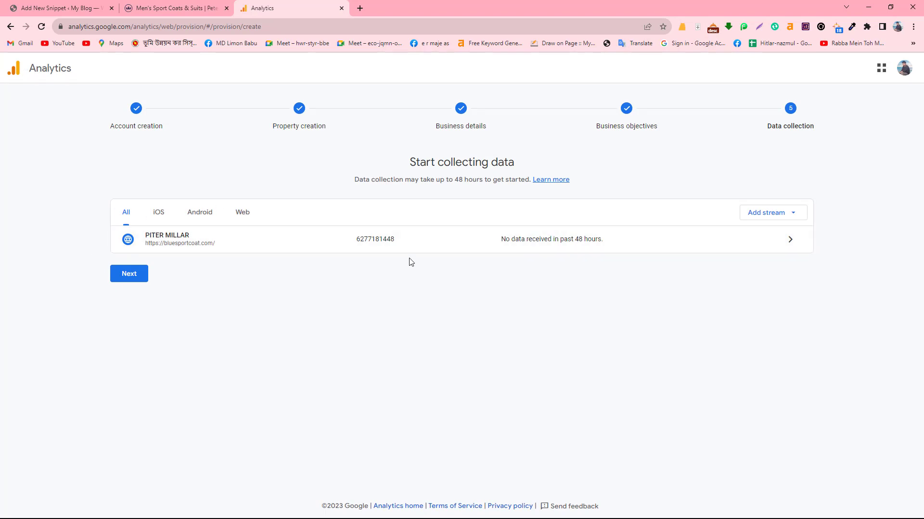
click(154, 246)
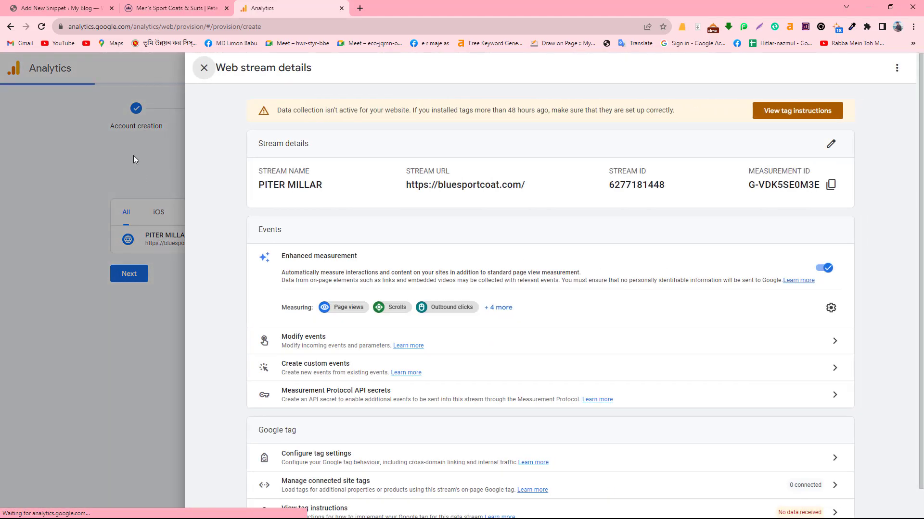
click(134, 160)
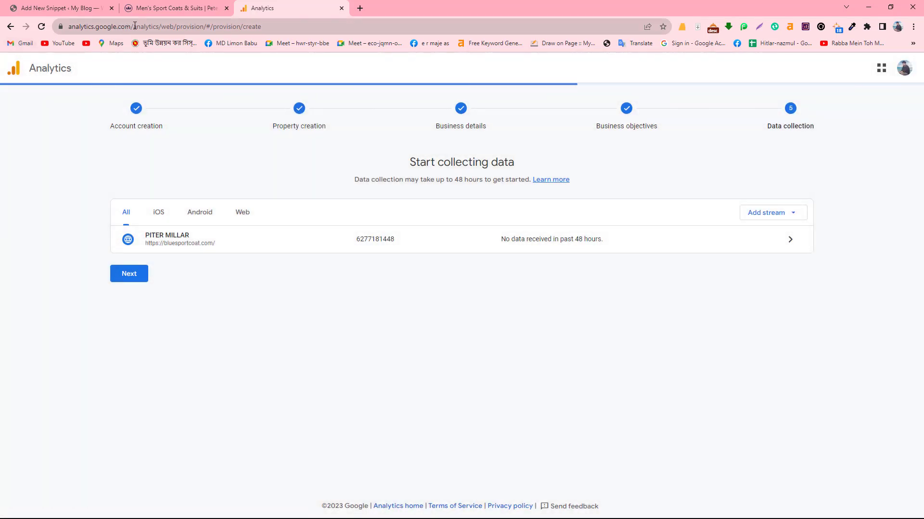
- Trim the address to analytics.google.com and load it
drag(134, 27, 61, 39)
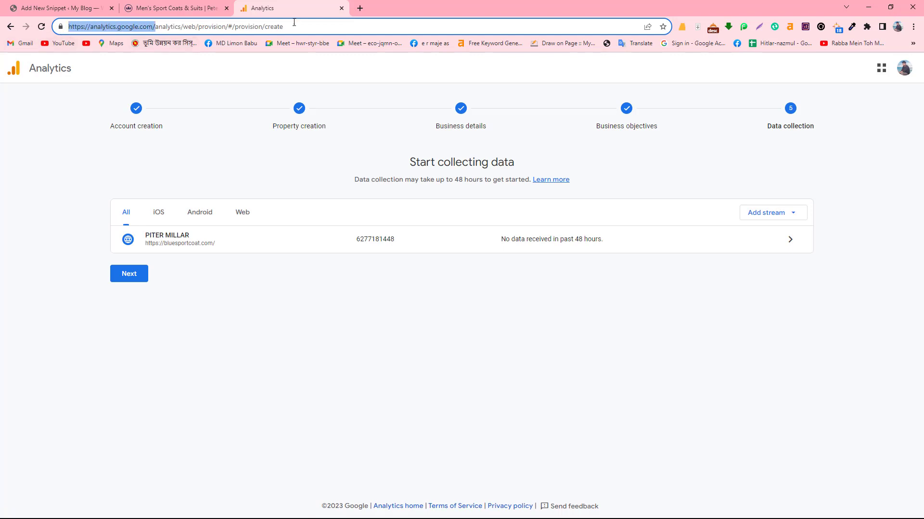
drag(294, 22, 154, 39)
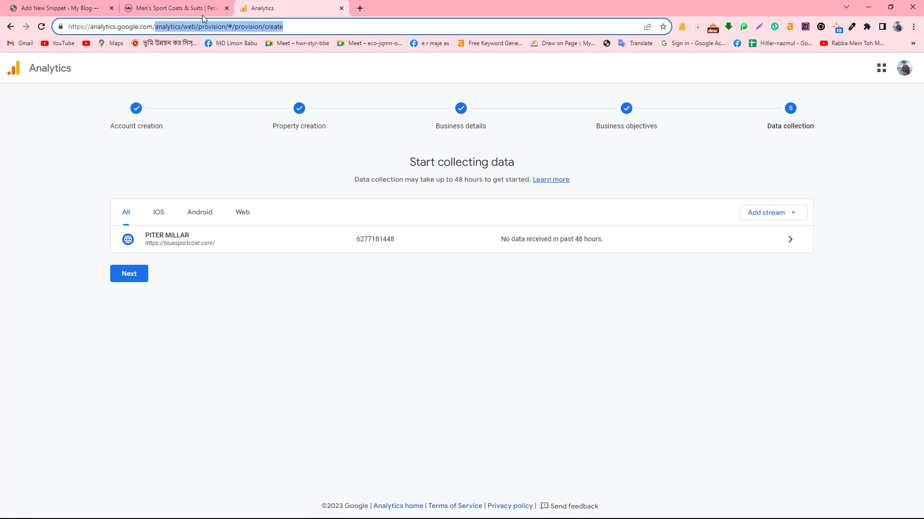
key(BackSpace)
key(Return)
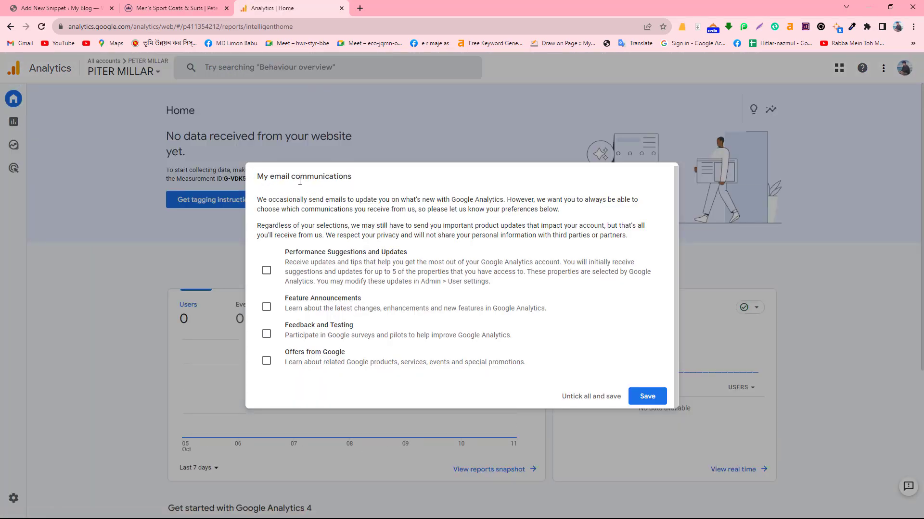
- Save the email preferences with nothing ticked and review the Home dashboard's zero users
click(654, 397)
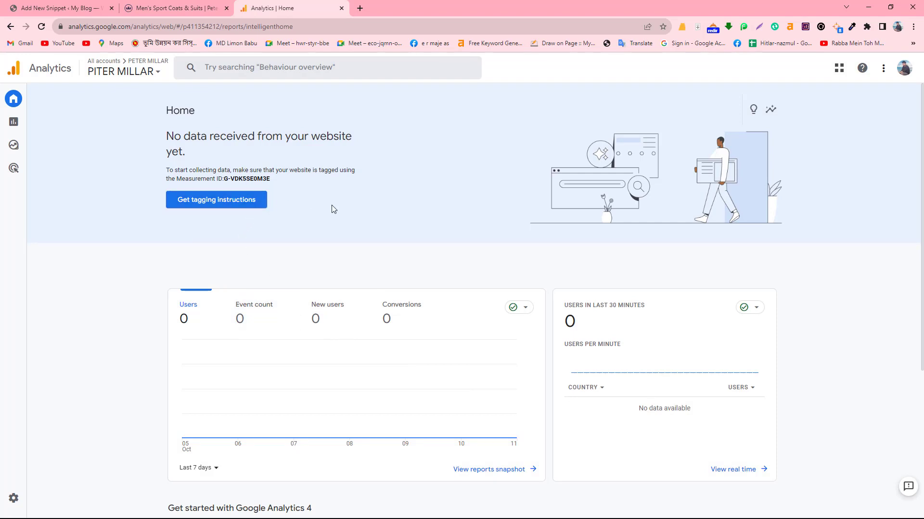
scroll(331, 208, down, 3)
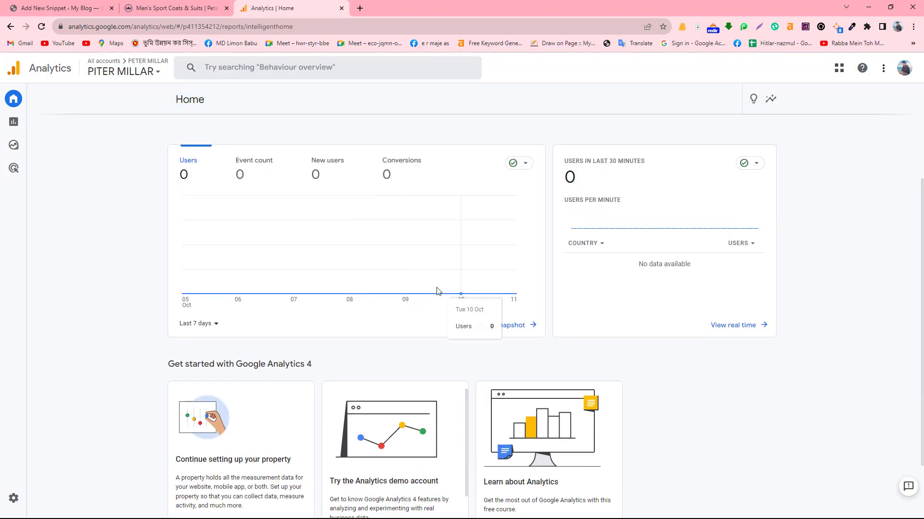
scroll(438, 294, up, 3)
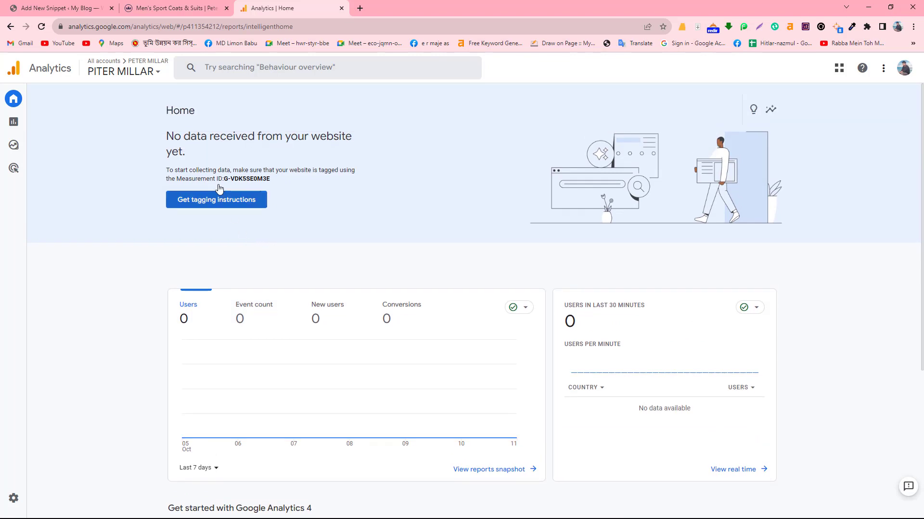